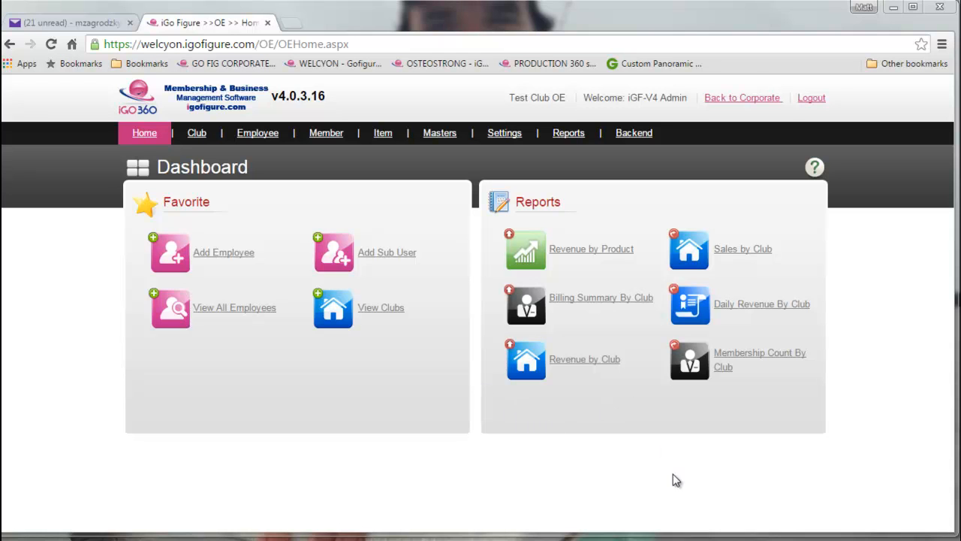
# - Open the session category list, view the blank form for adding a session category, and leave it without saving
pyautogui.moveTo(386, 143)
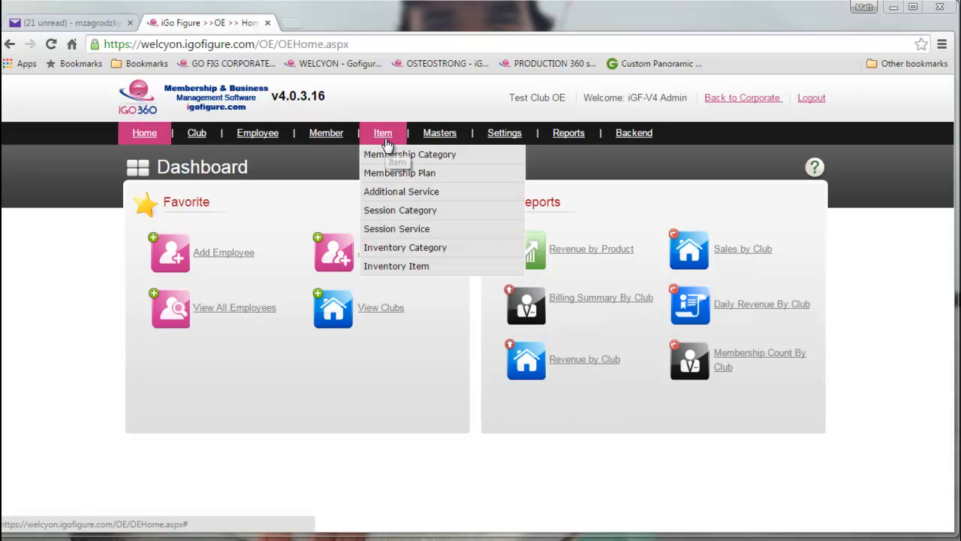
pyautogui.click(392, 211)
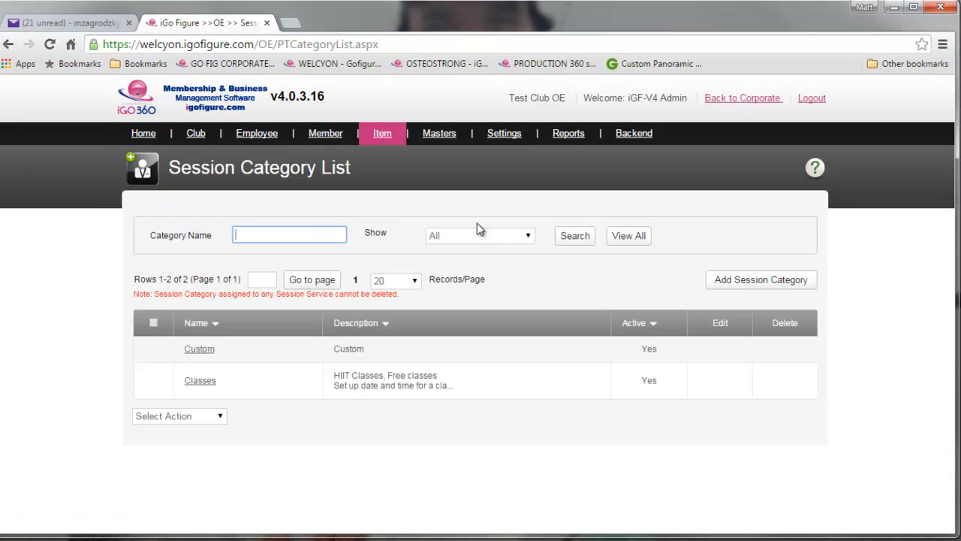
pyautogui.moveTo(383, 139)
pyautogui.click(757, 281)
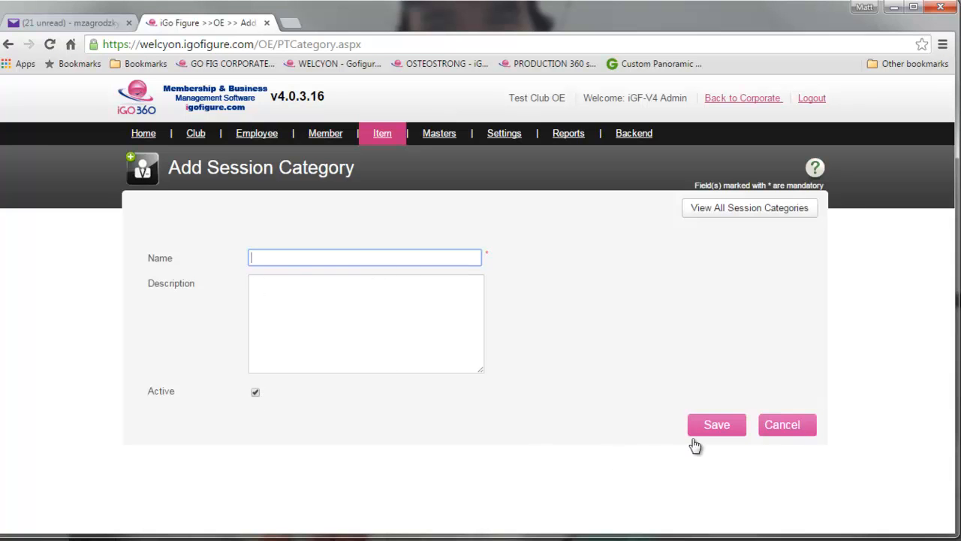
pyautogui.click(786, 424)
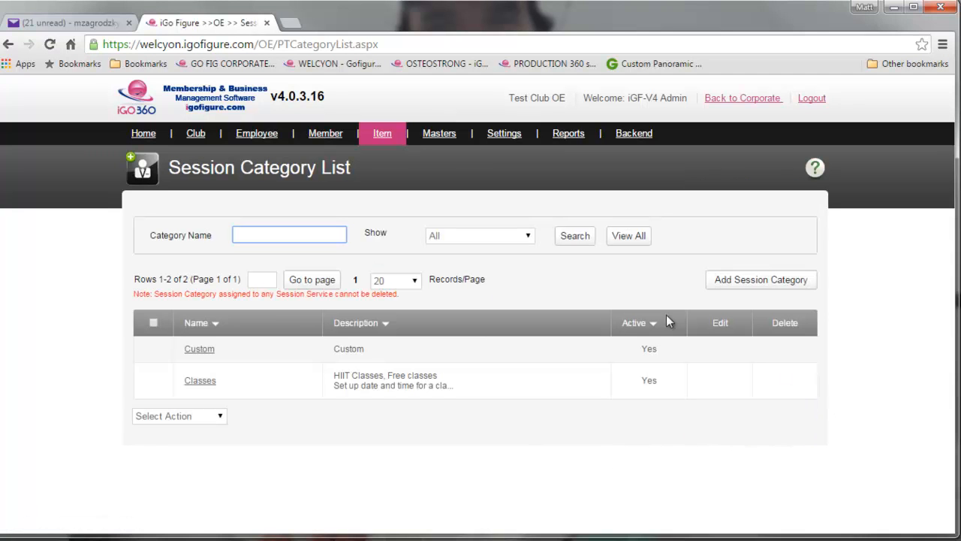
# - View the details of the Classes session category and return to the category list
pyautogui.click(198, 380)
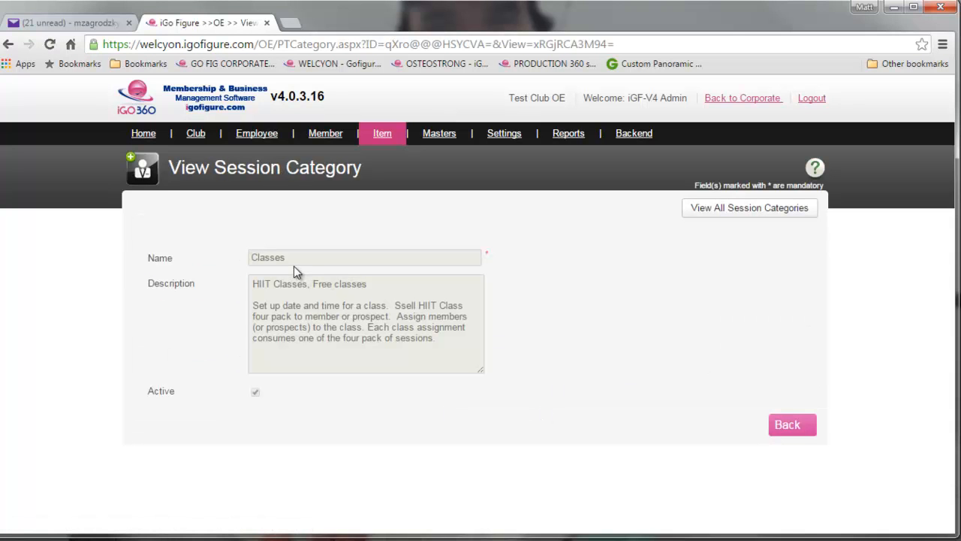
pyautogui.click(787, 424)
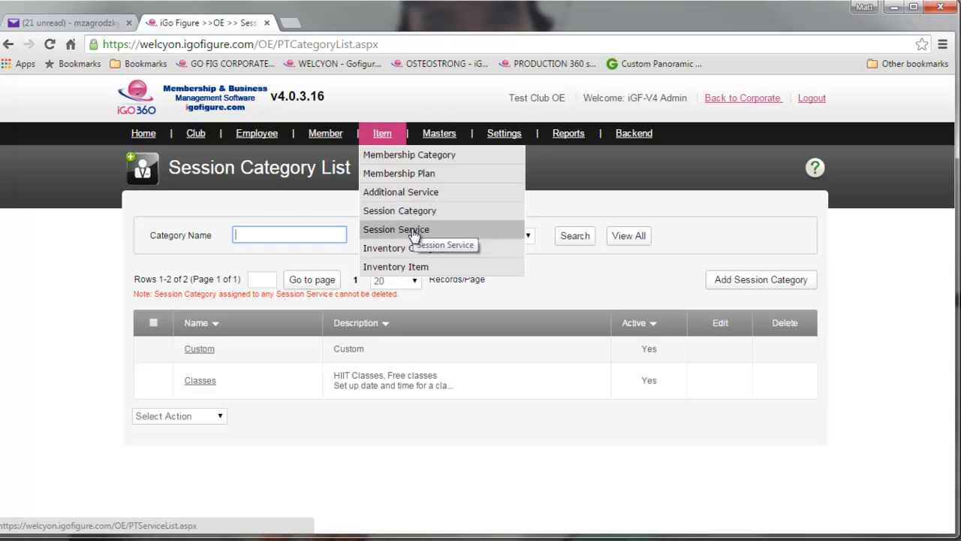
# - From the session service list, open the 5 pack FREE HiiT classes service created by Test Club #2 for editing
pyautogui.click(411, 229)
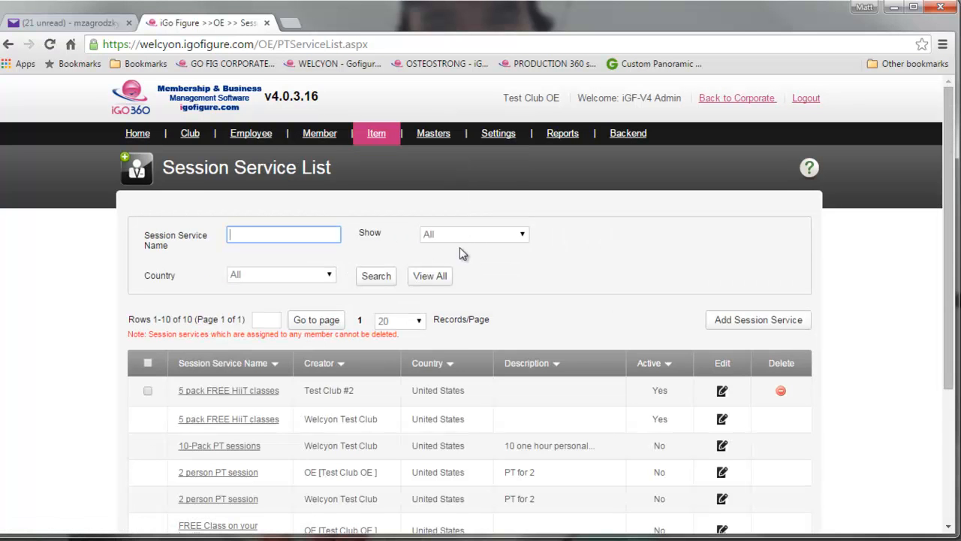
pyautogui.scroll(-2, 556, 301)
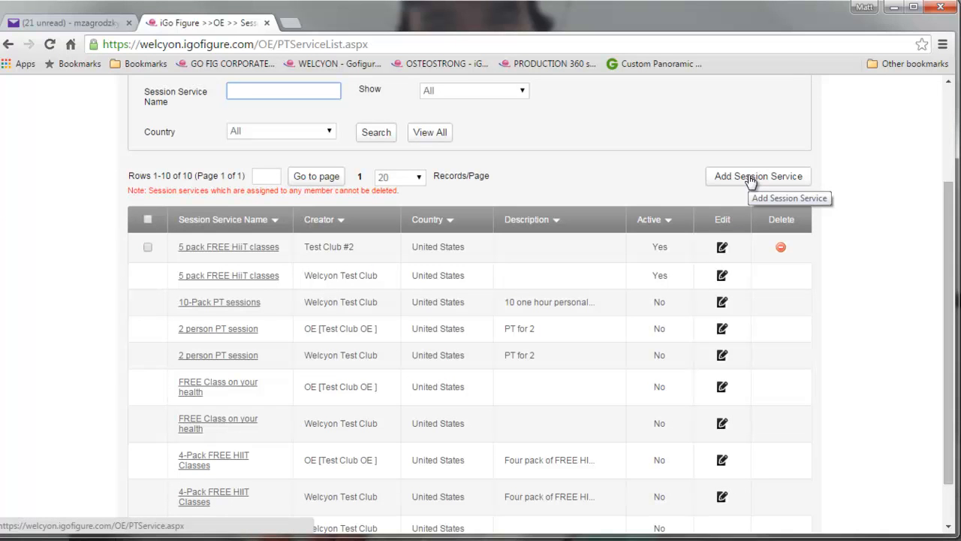
pyautogui.click(722, 248)
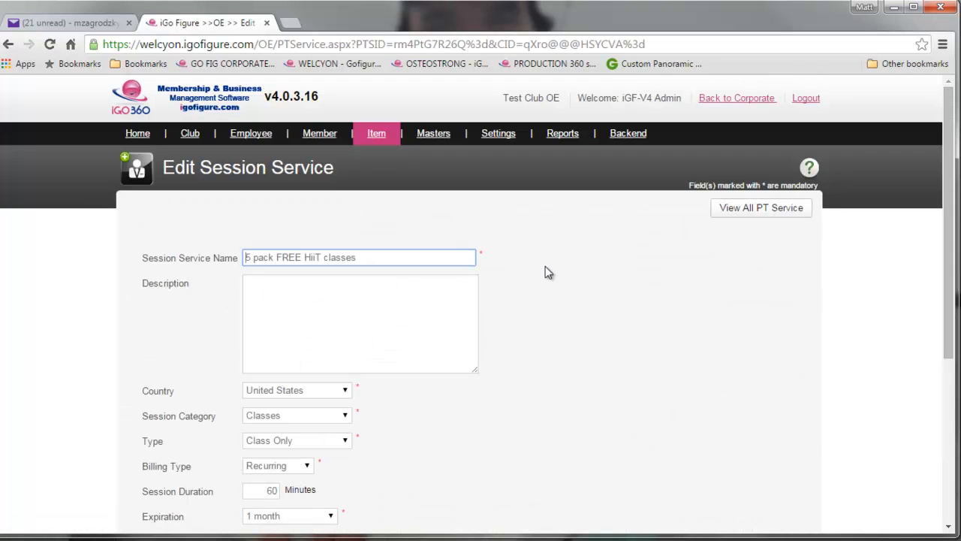
# - Examine the session service's category, type, billing, session count, price, date and portal settings, and leave without saving
pyautogui.scroll(-4, 631, 294)
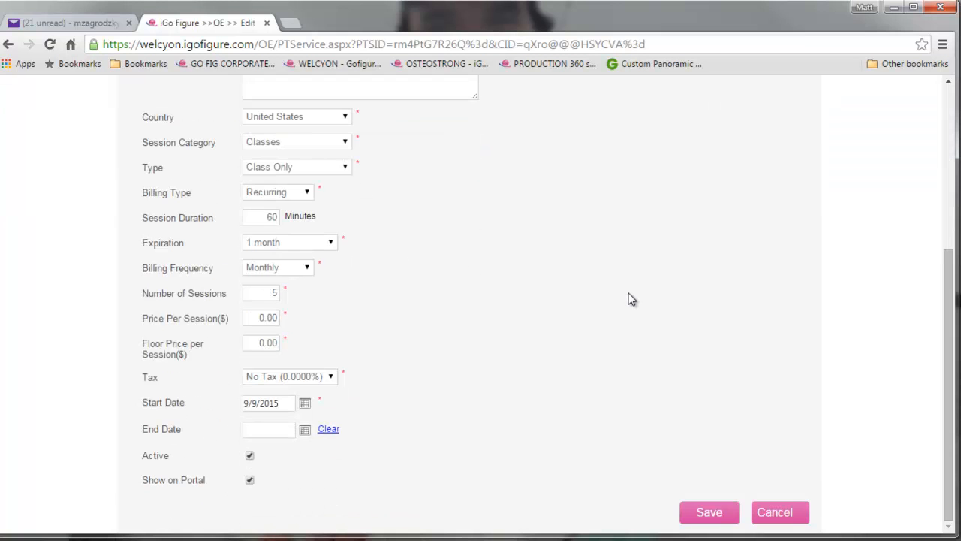
pyautogui.scroll(3, 631, 299)
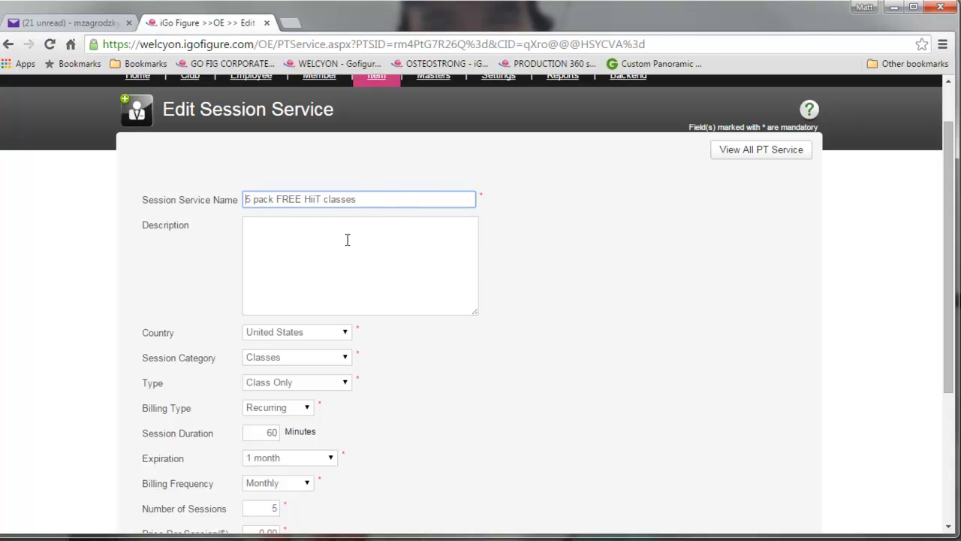
pyautogui.scroll(-2, 533, 322)
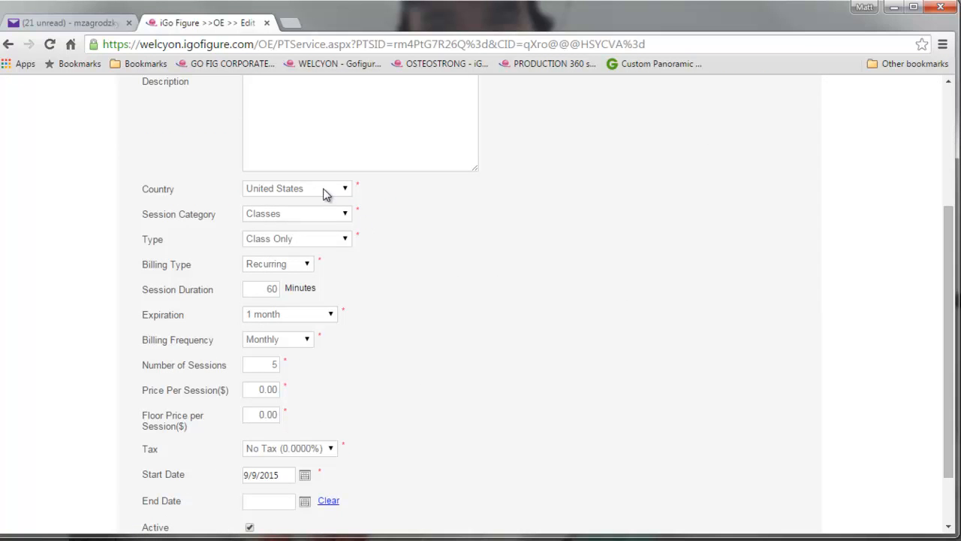
pyautogui.click(327, 216)
pyautogui.click(327, 216)
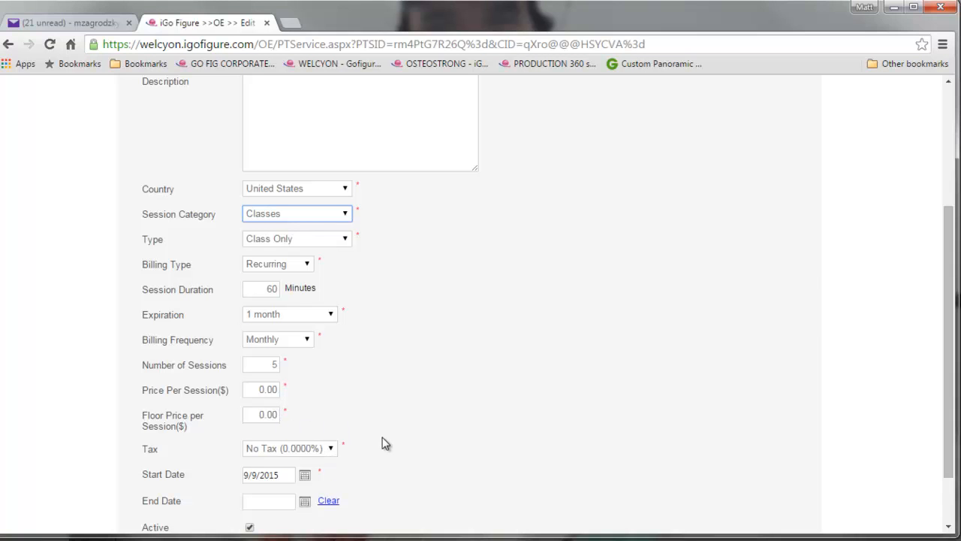
pyautogui.scroll(-2, 382, 438)
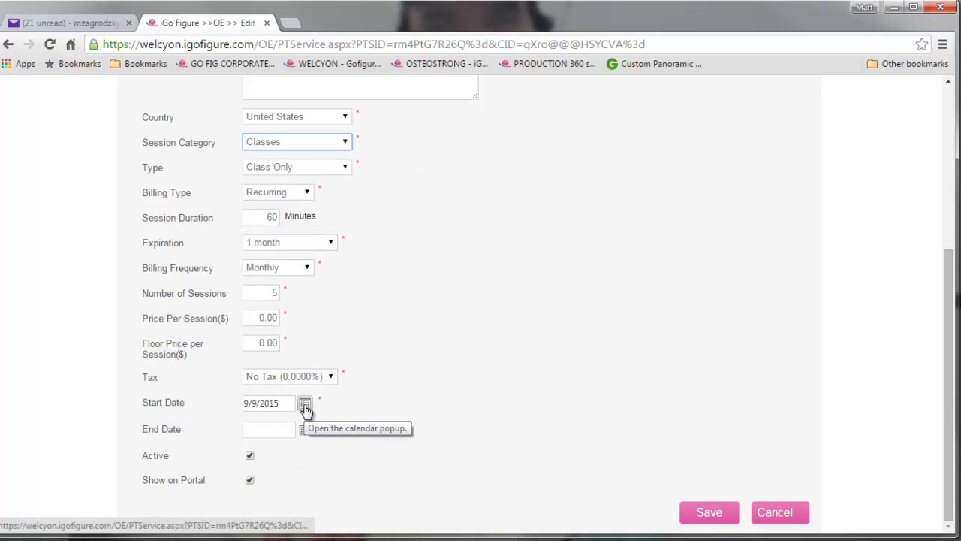
pyautogui.scroll(3, 391, 314)
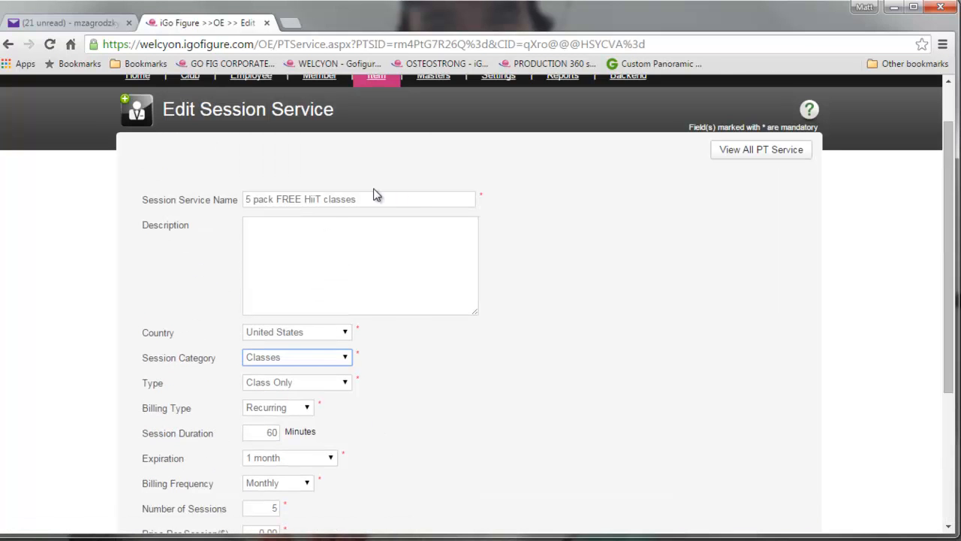
pyautogui.scroll(-3, 376, 263)
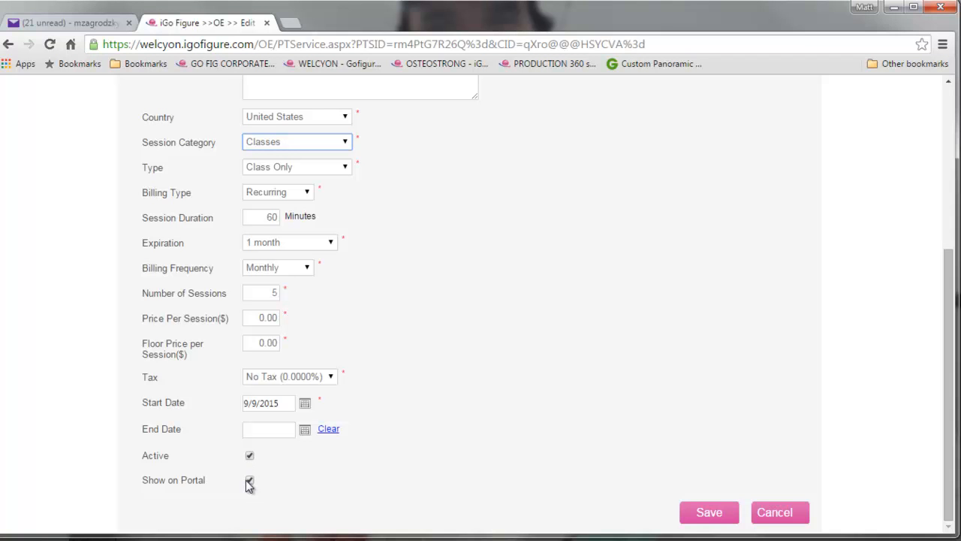
pyautogui.click(777, 521)
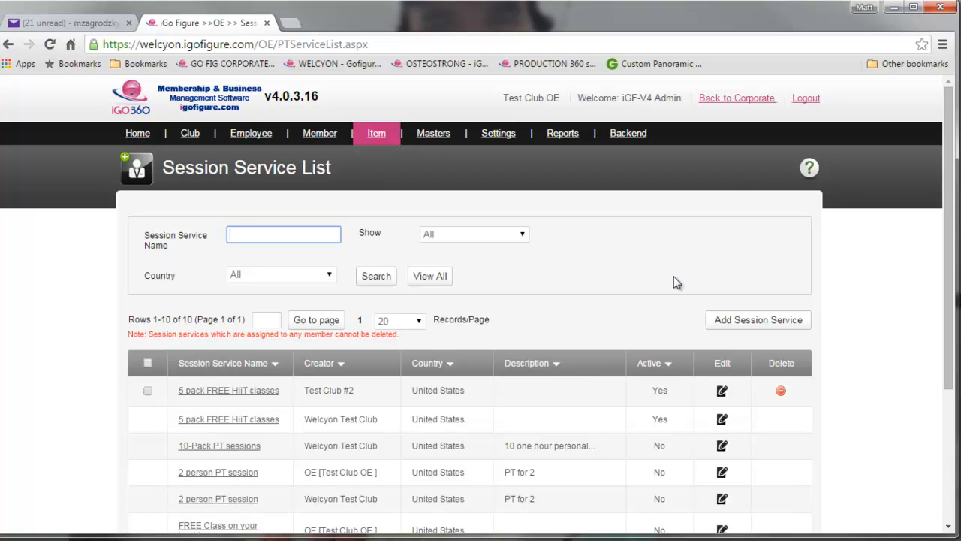
# - Return to the corporate level, find Welcyon Test Club in the club list, and log in to that club
pyautogui.click(738, 98)
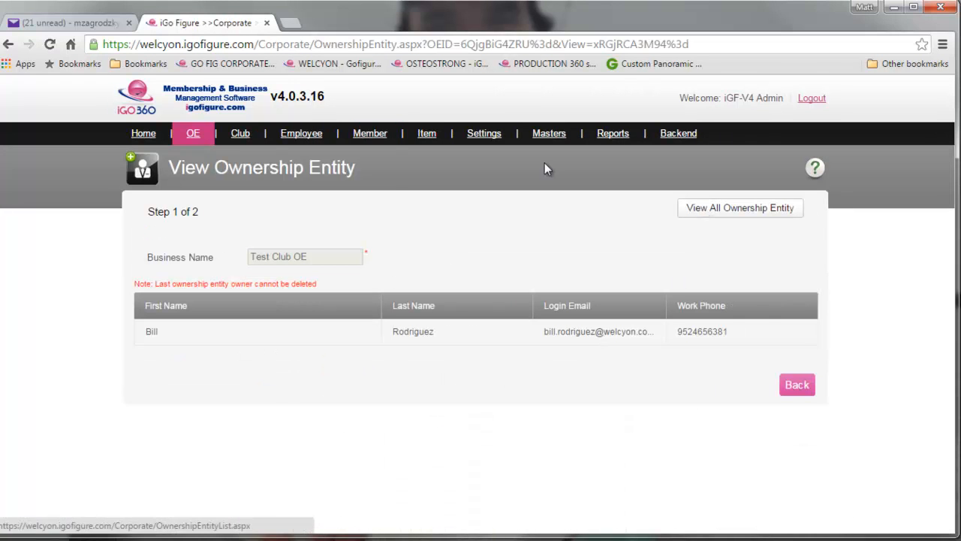
pyautogui.moveTo(240, 135)
pyautogui.click(239, 173)
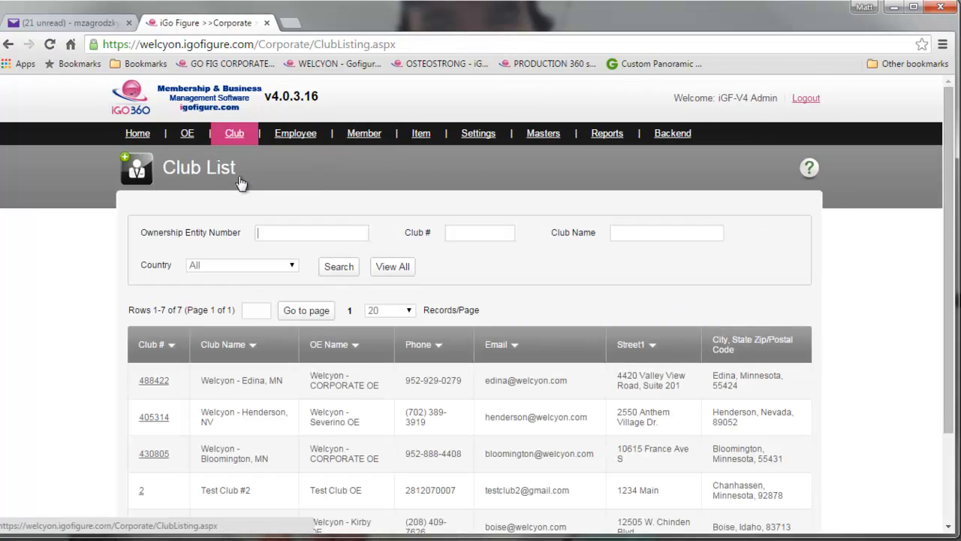
pyautogui.scroll(-3, 345, 299)
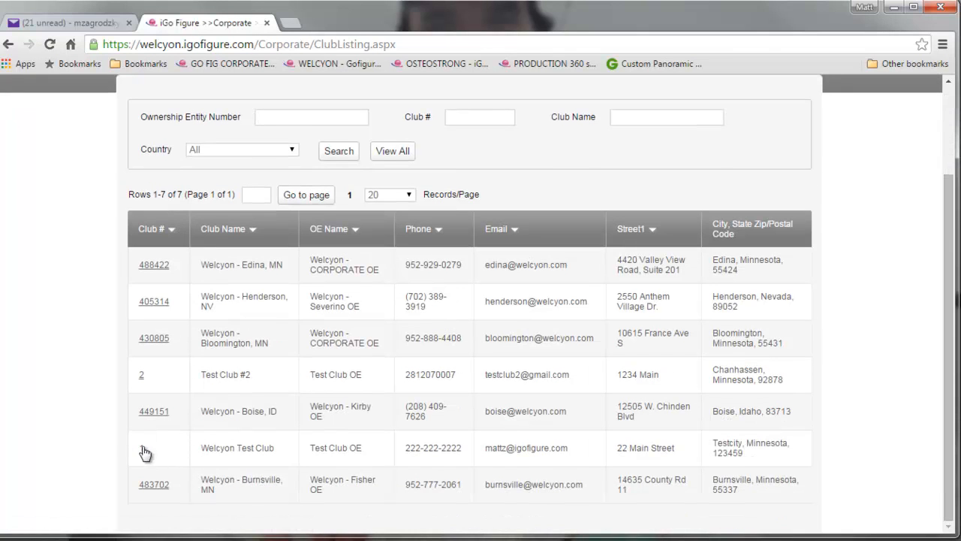
pyautogui.click(141, 448)
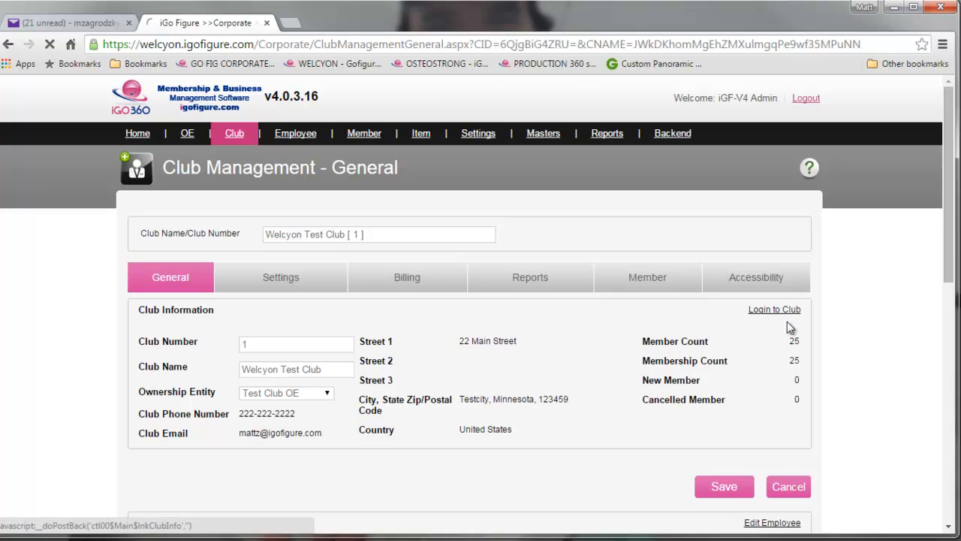
pyautogui.click(760, 314)
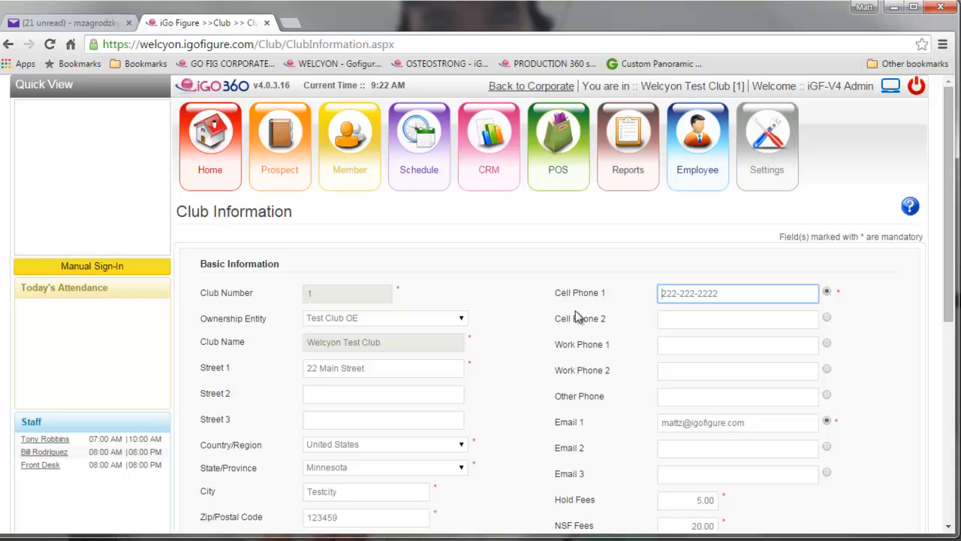
# - Open the club's schedule calendar and look over the week's FREE HiiT Classes bookings
pyautogui.moveTo(415, 182)
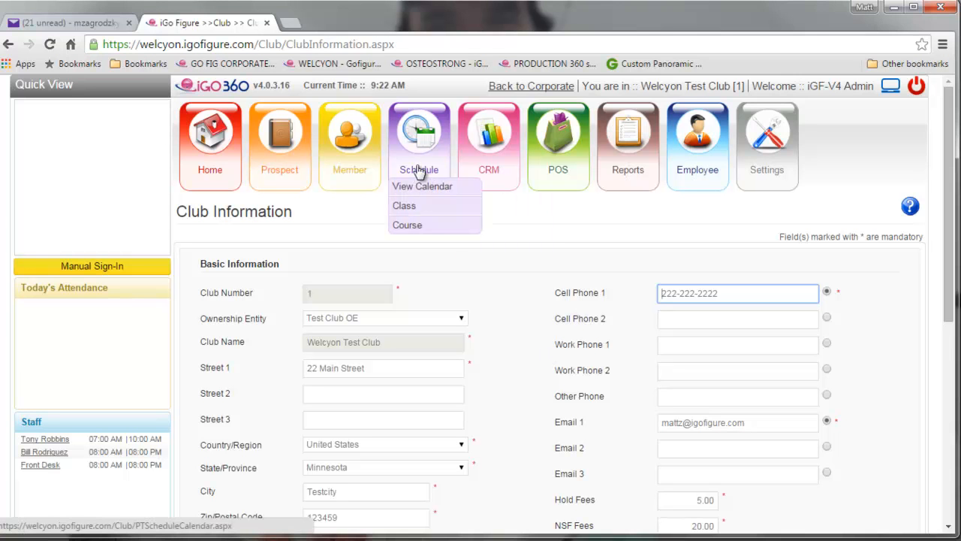
pyautogui.click(420, 187)
pyautogui.scroll(-2, 518, 347)
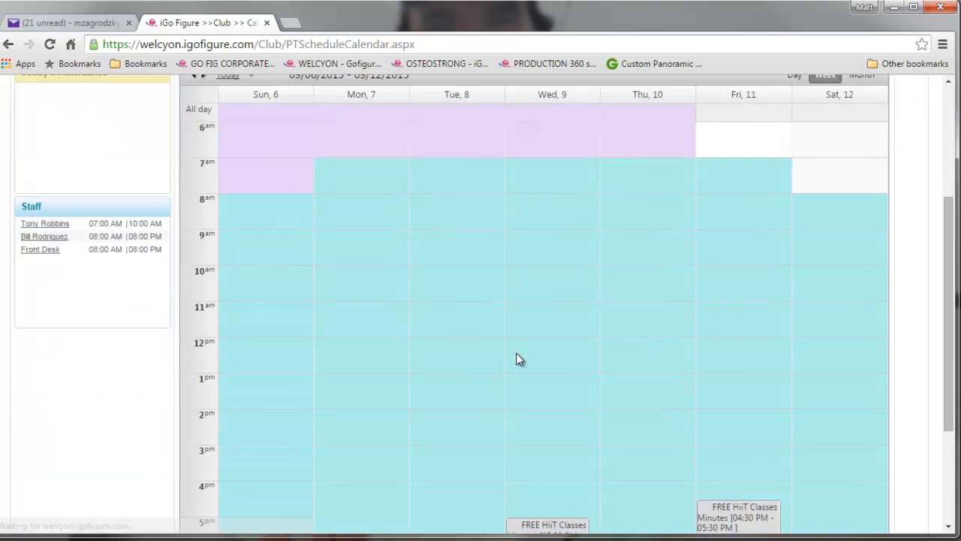
pyautogui.scroll(-3, 624, 390)
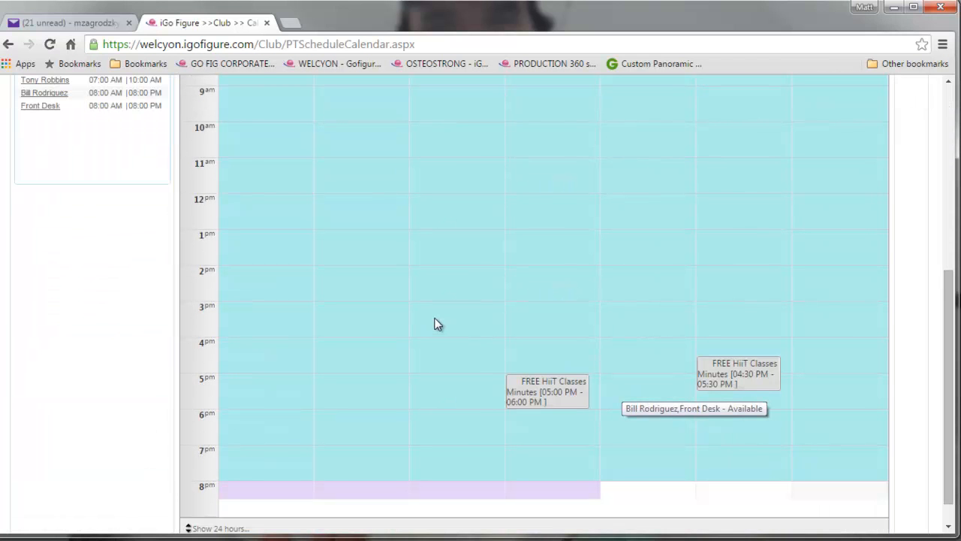
pyautogui.scroll(3, 437, 324)
pyautogui.scroll(2, 533, 341)
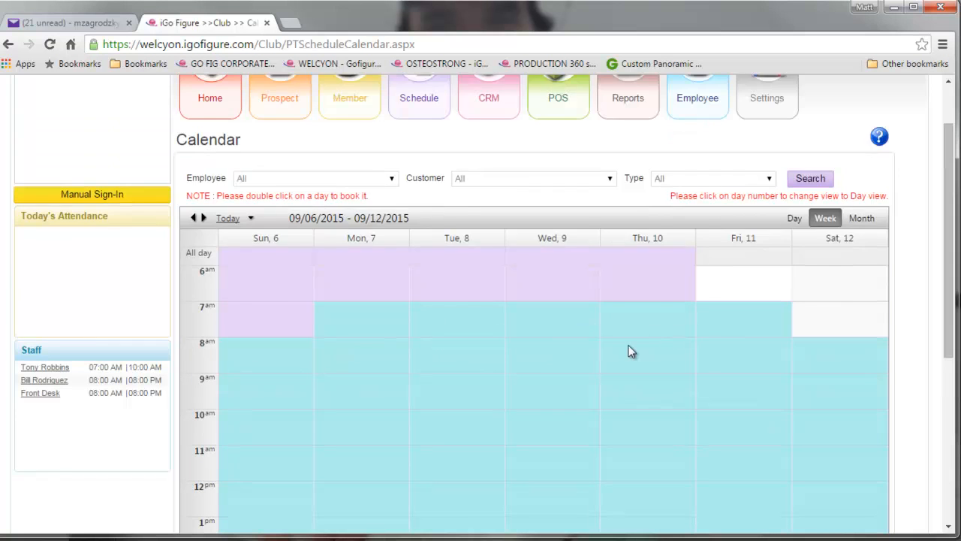
# - Open the FREE HiiT Classes entry for editing from the club's class list
pyautogui.moveTo(441, 163)
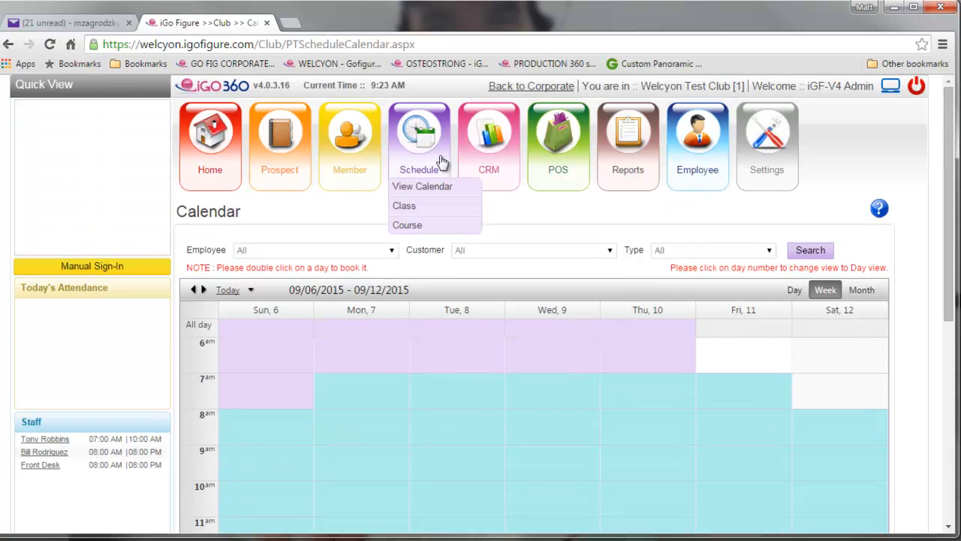
pyautogui.click(411, 209)
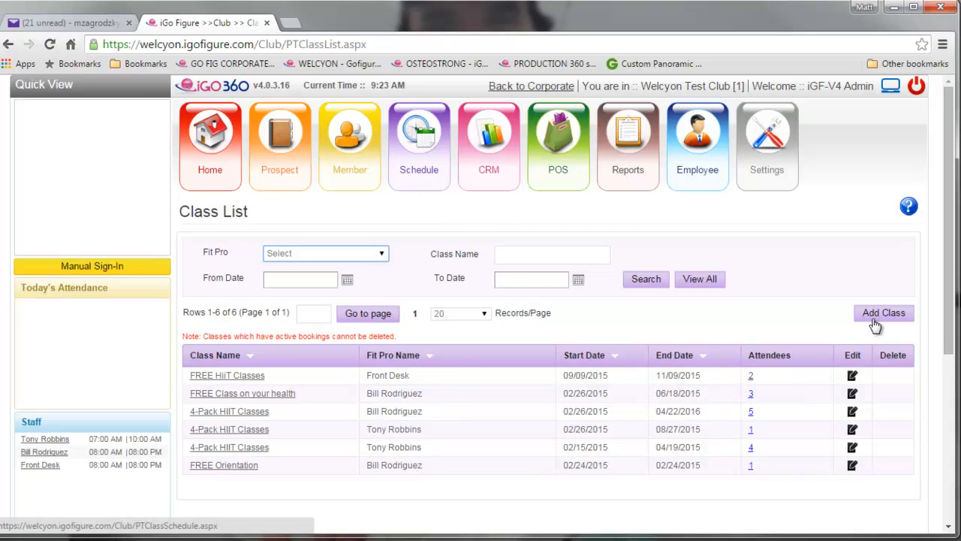
pyautogui.click(853, 377)
# - Examine the class's participant limit, session services, Fit Pro, date range and weekly schedule settings
pyautogui.scroll(-5, 699, 409)
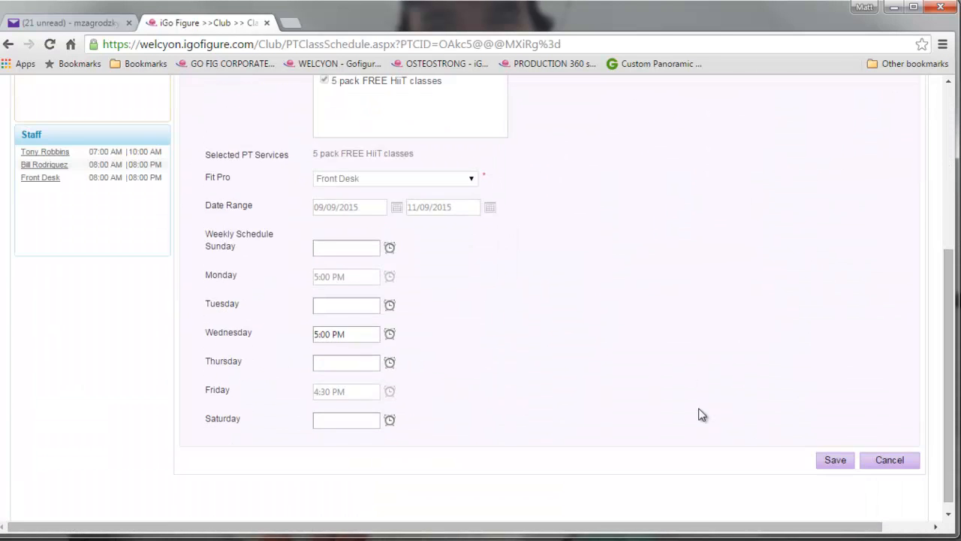
pyautogui.scroll(2, 699, 415)
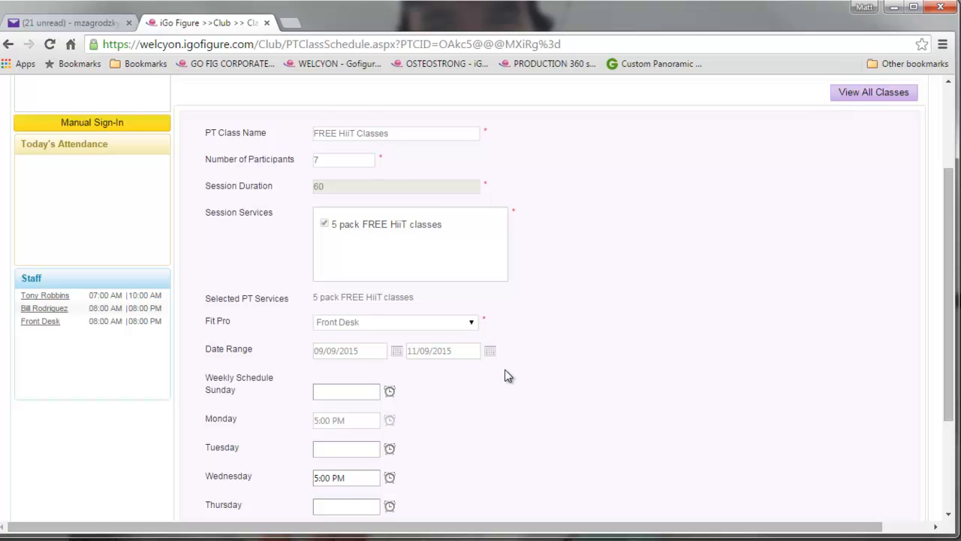
pyautogui.scroll(-1, 507, 376)
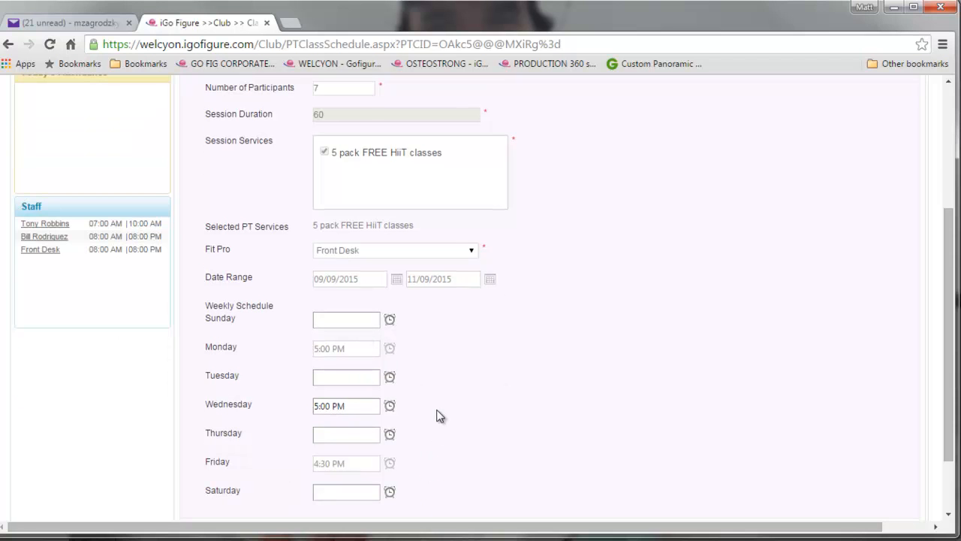
pyautogui.scroll(1, 511, 372)
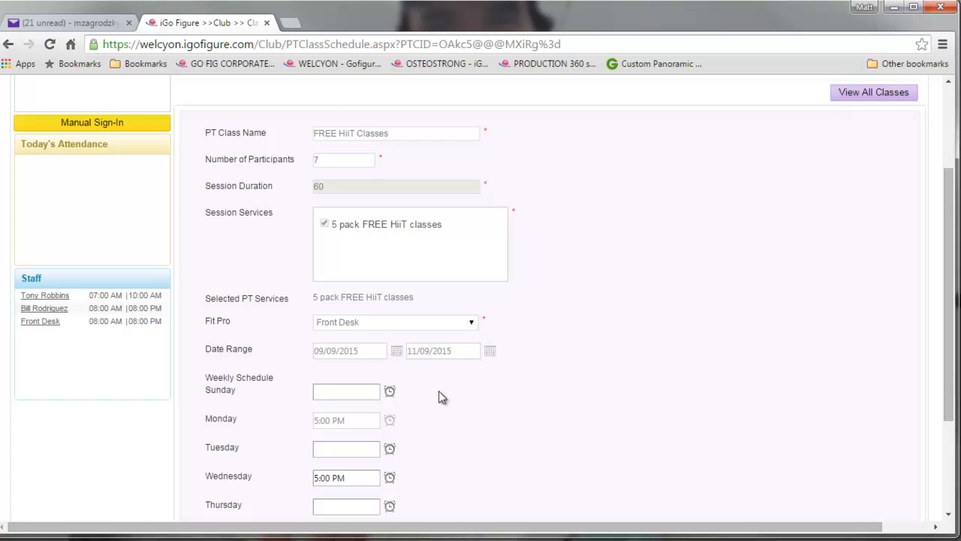
pyautogui.scroll(-2, 428, 390)
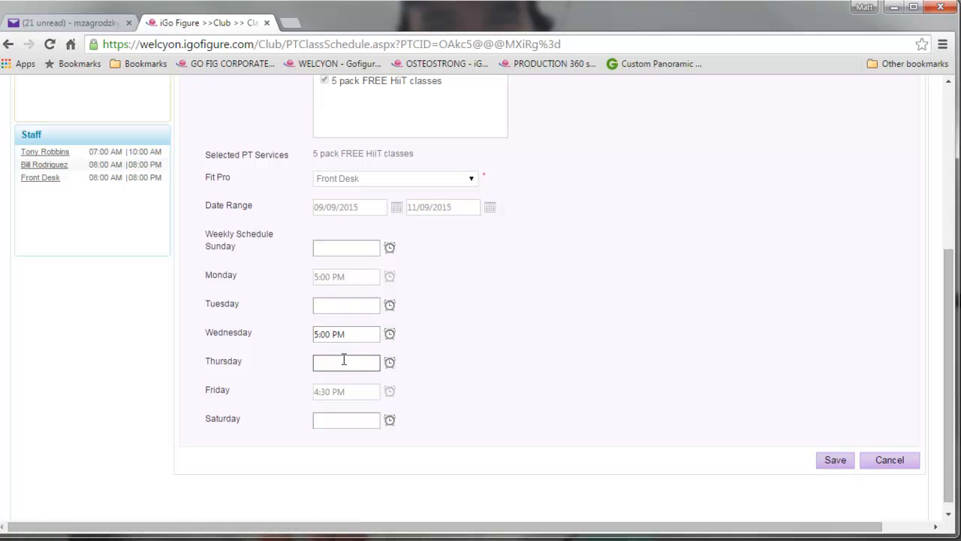
pyautogui.scroll(2, 484, 377)
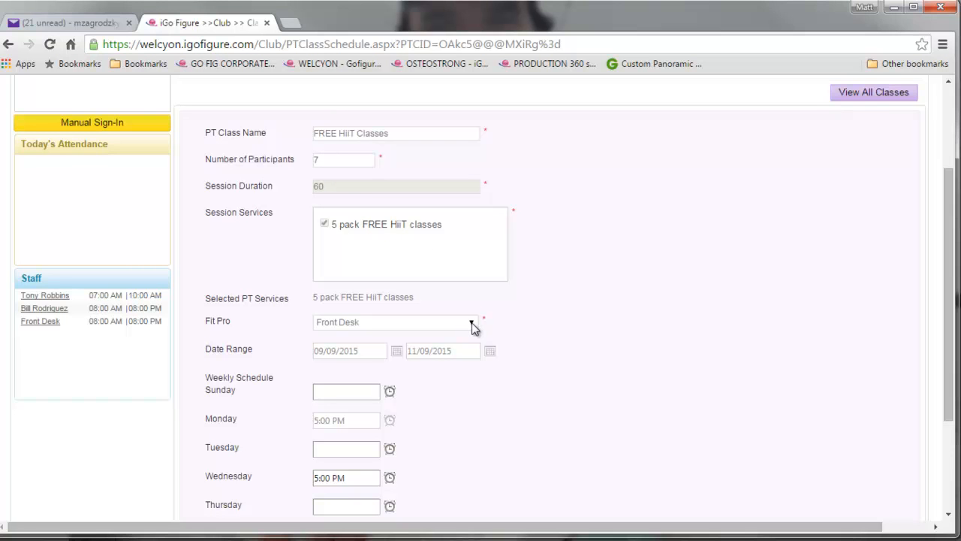
pyautogui.scroll(-3, 509, 342)
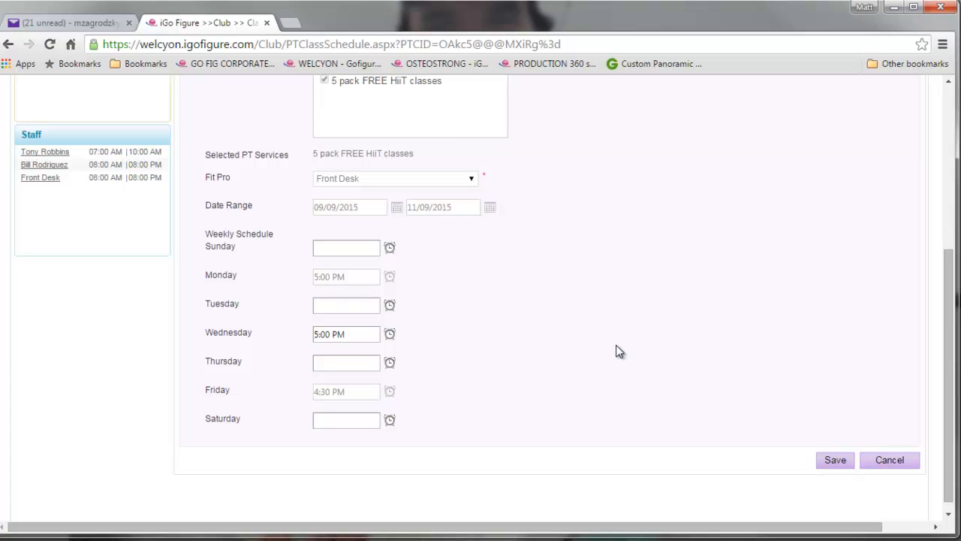
# - Leave the class settings without saving and look over the FREE HiiT Classes in the club's weekly schedule calendar
pyautogui.click(899, 465)
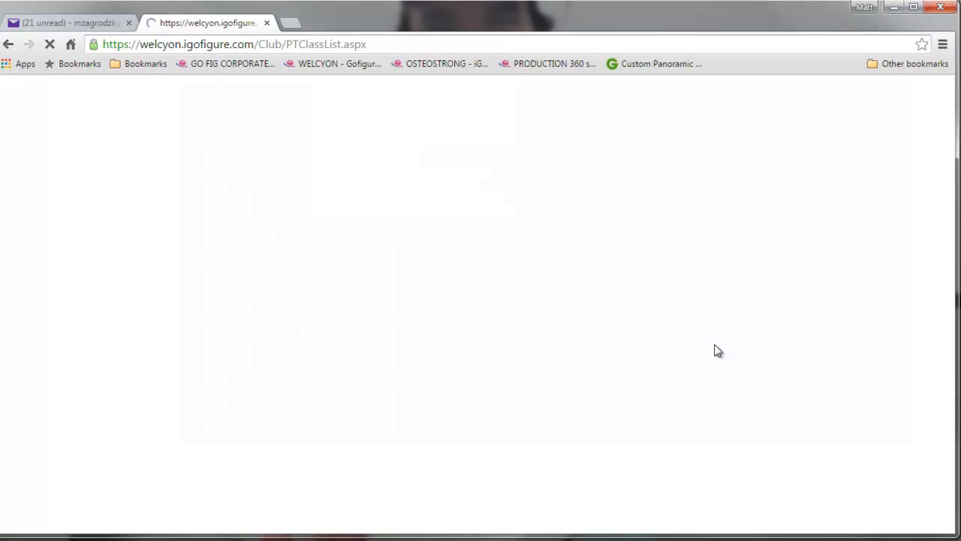
pyautogui.moveTo(423, 183)
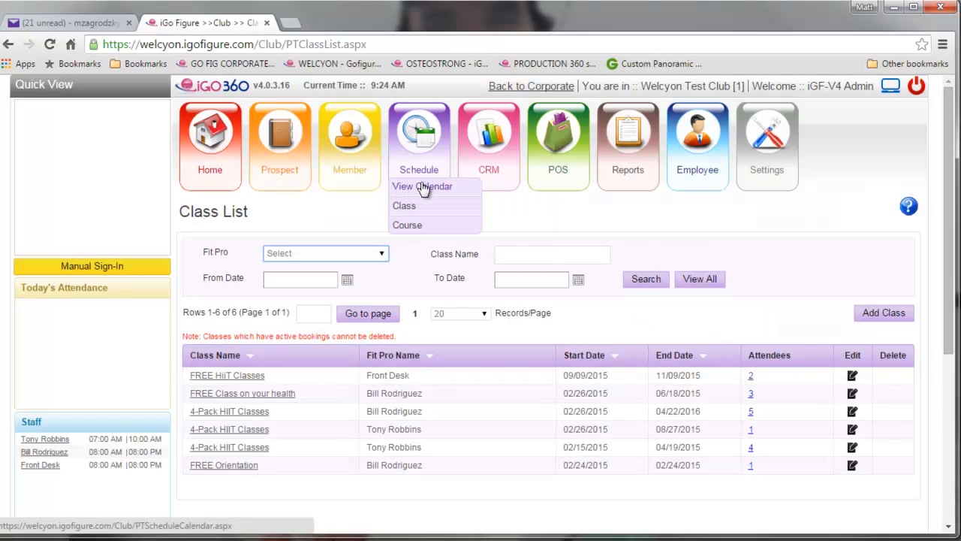
pyautogui.click(422, 187)
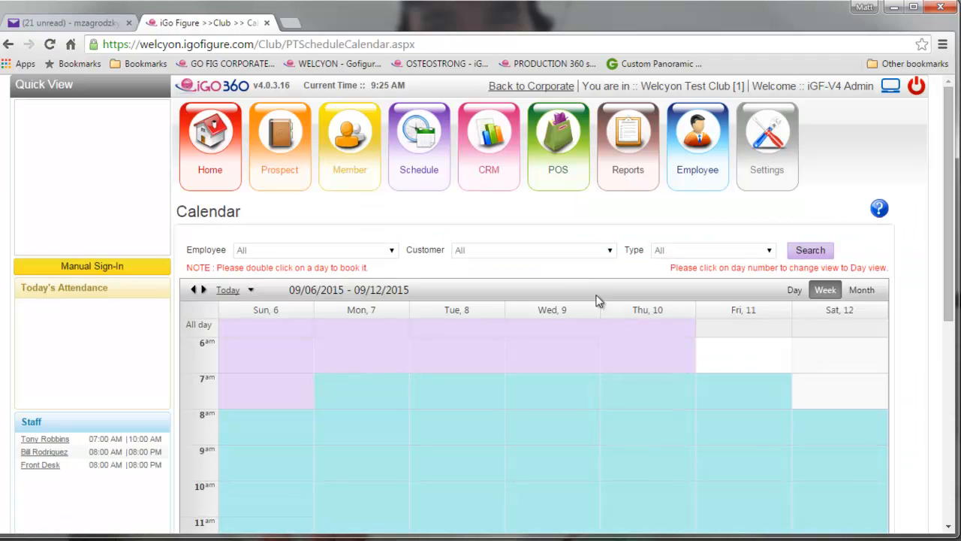
pyautogui.click(706, 359)
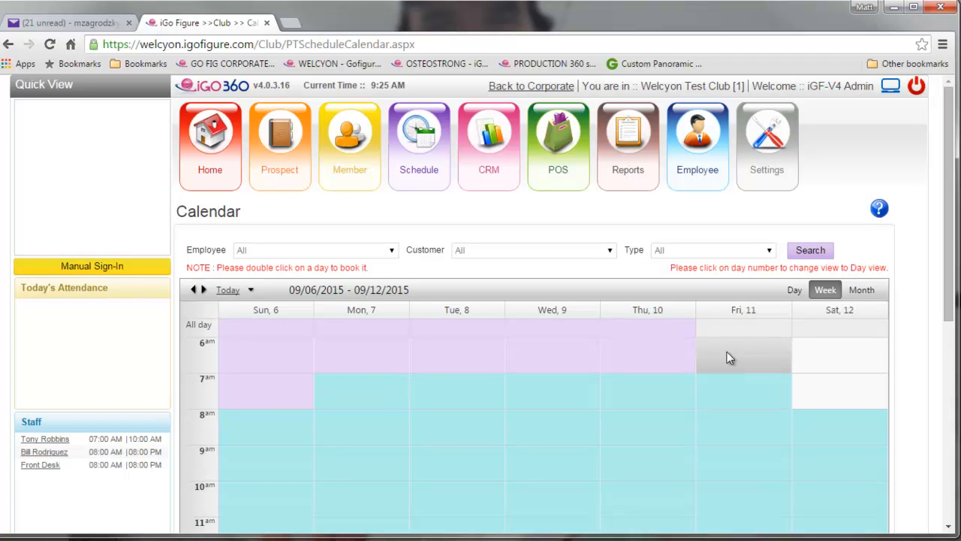
pyautogui.scroll(-4, 662, 405)
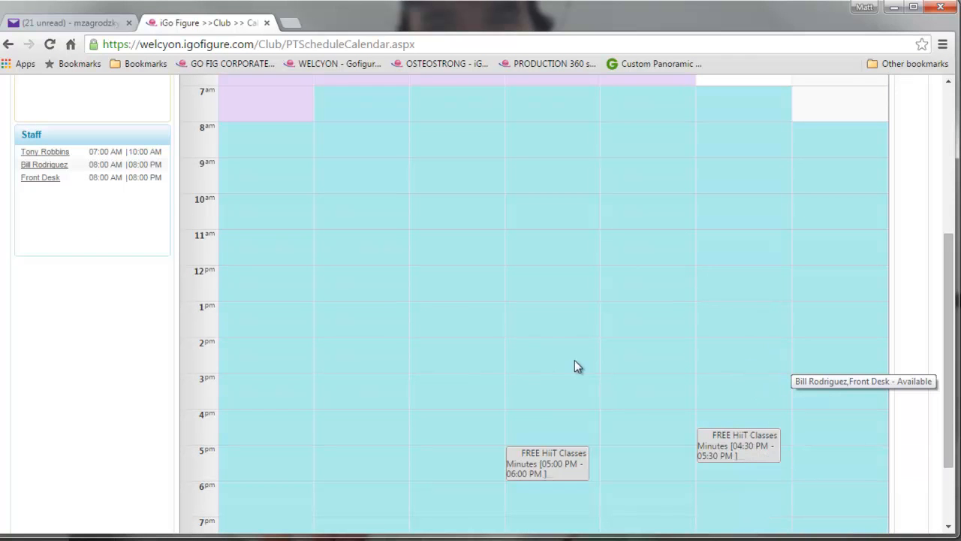
pyautogui.scroll(4, 576, 367)
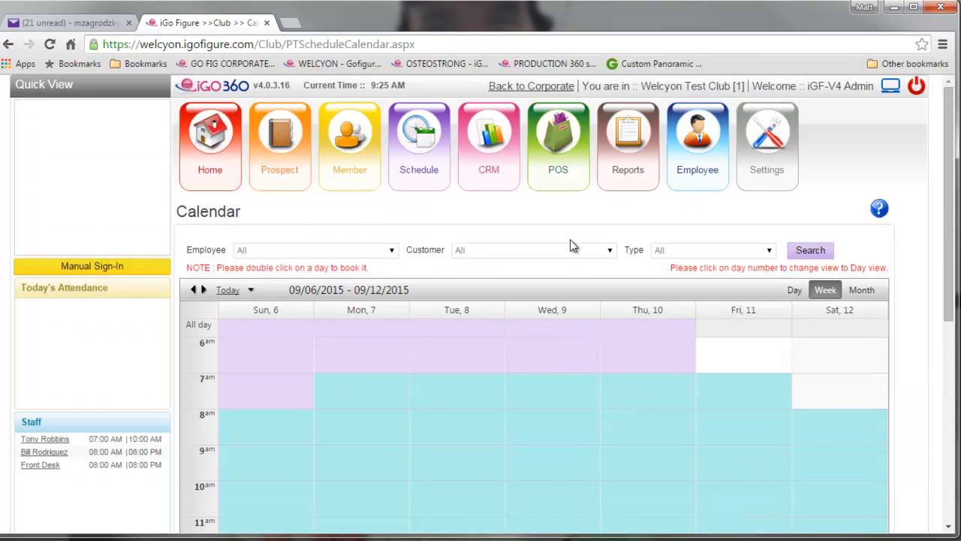
# - Open the profile of the 12 months prepay member listed directly above the delinquent month-to-month member in the club's member list
pyautogui.moveTo(361, 176)
pyautogui.click(354, 209)
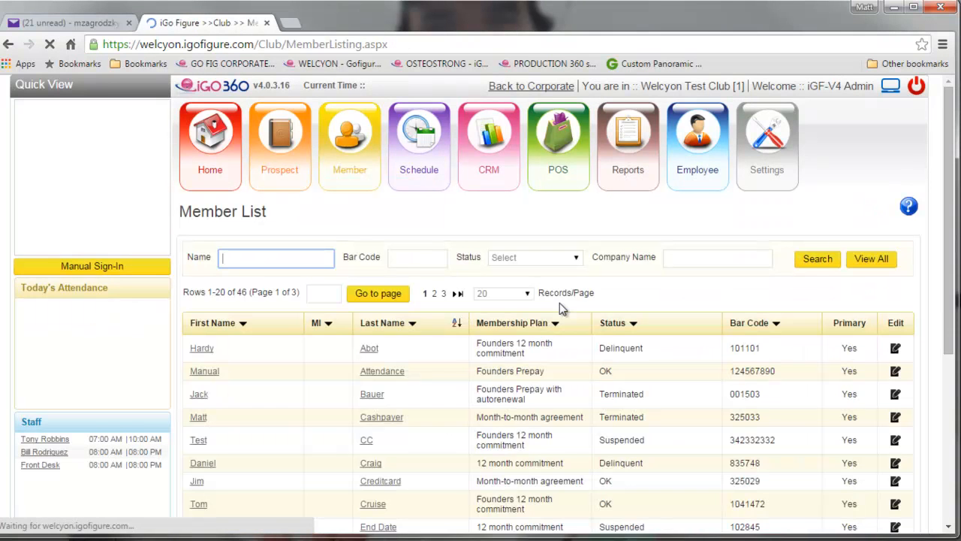
pyautogui.scroll(-4, 639, 374)
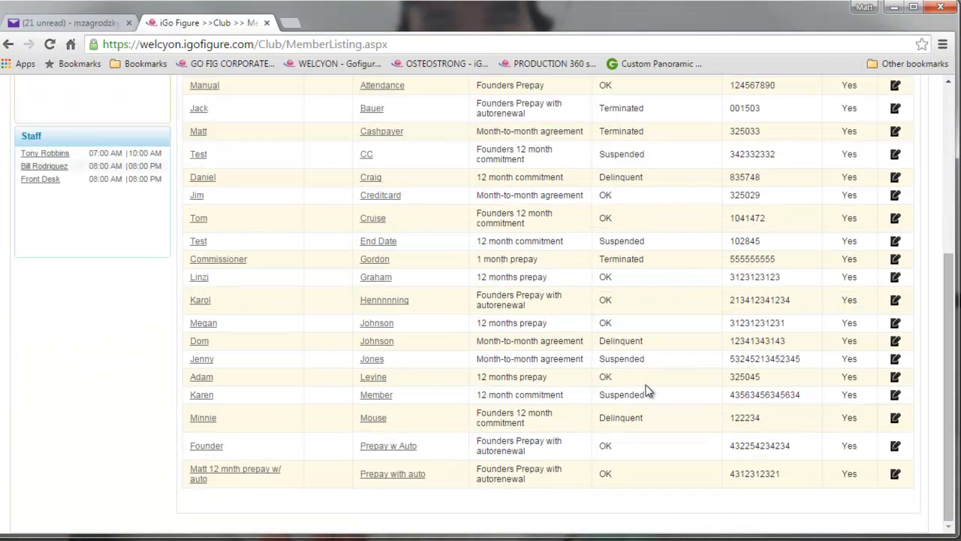
pyautogui.click(374, 327)
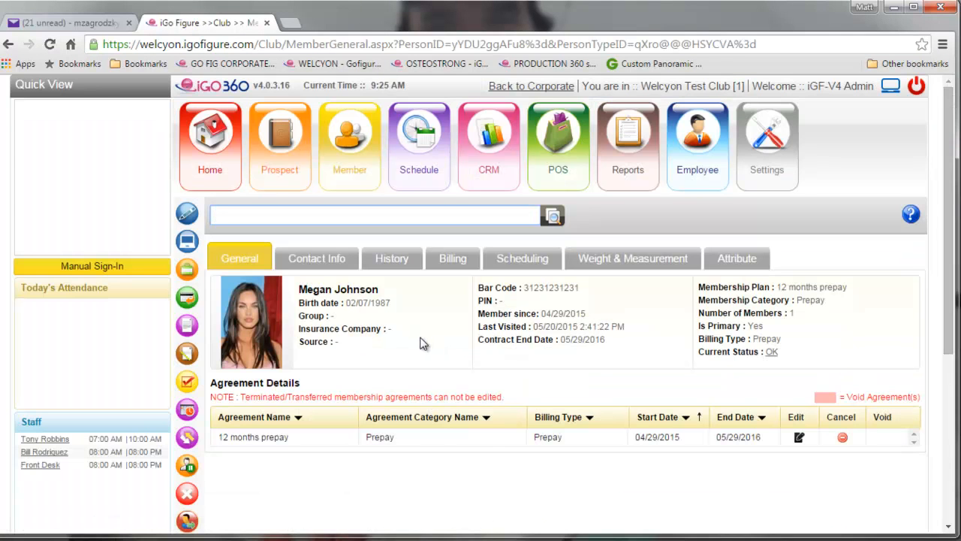
# - Start a POS invoice for the member and choose Classes > 5 pack FREE HiiT classes as the session service to purchase
pyautogui.click(188, 271)
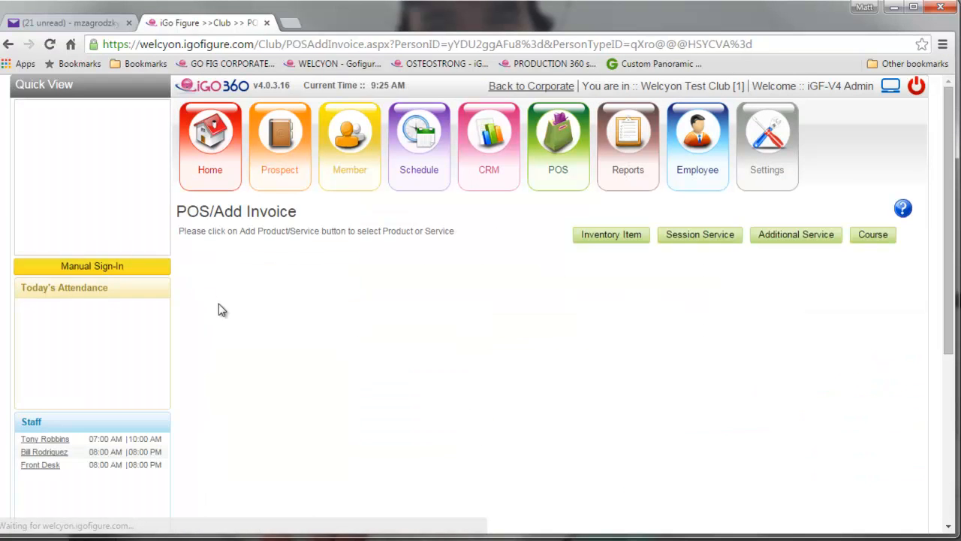
pyautogui.click(717, 246)
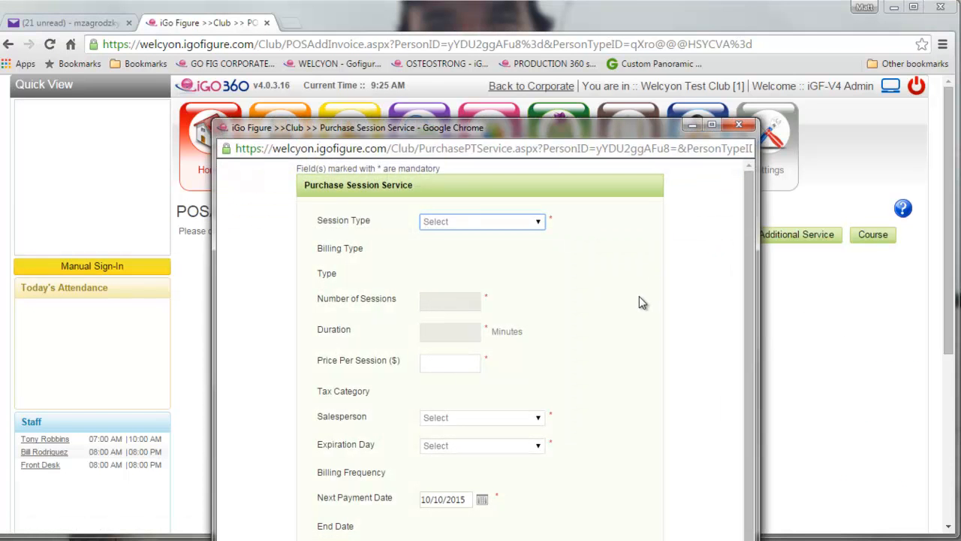
pyautogui.click(538, 224)
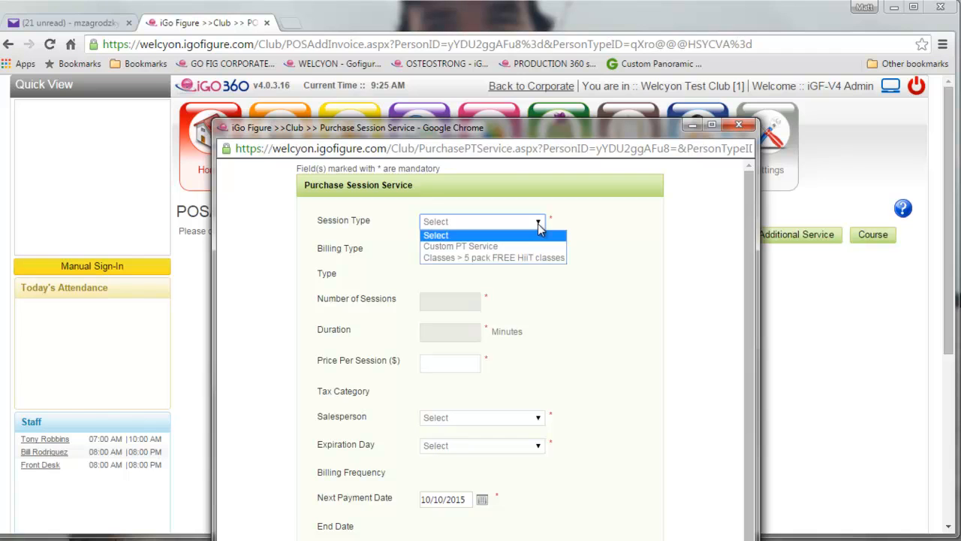
pyautogui.click(509, 258)
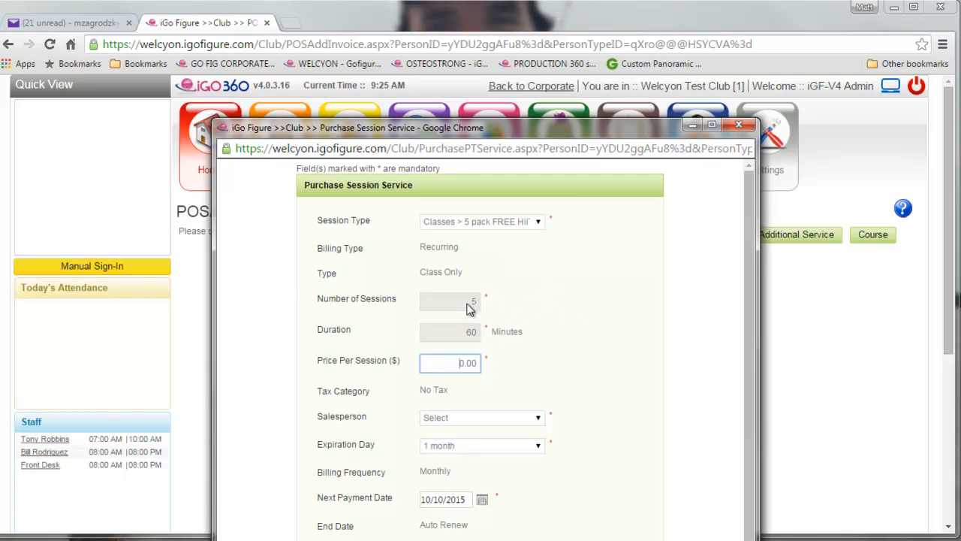
# - Assign the first listed employee as salesperson and save the session service to the member's invoice
pyautogui.scroll(-1, 458, 375)
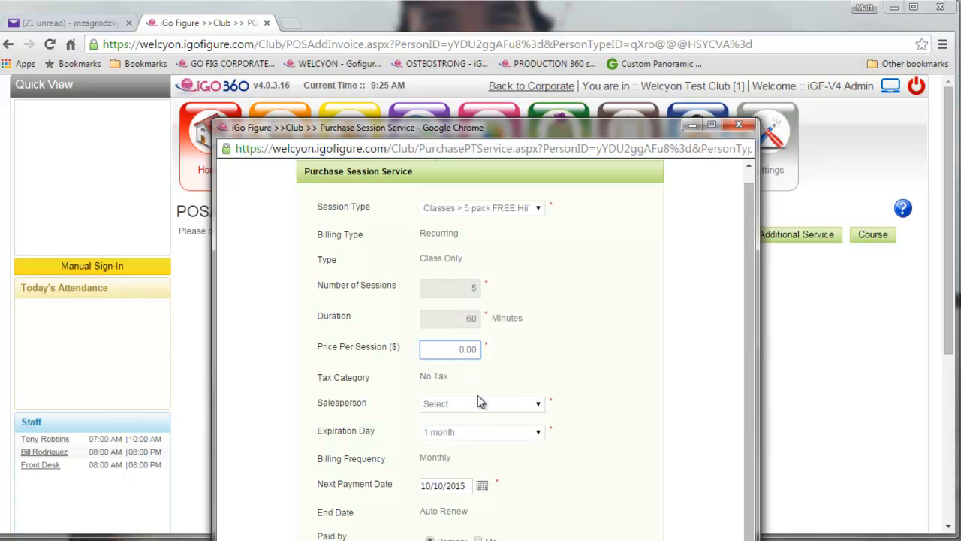
pyautogui.moveTo(600, 134); pyautogui.dragTo(582, 60)
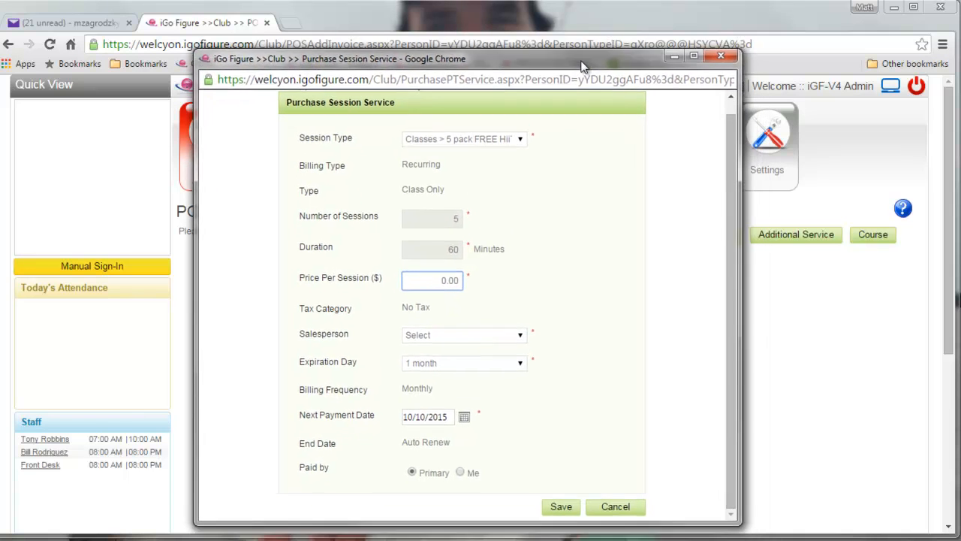
pyautogui.click(565, 505)
pyautogui.click(435, 332)
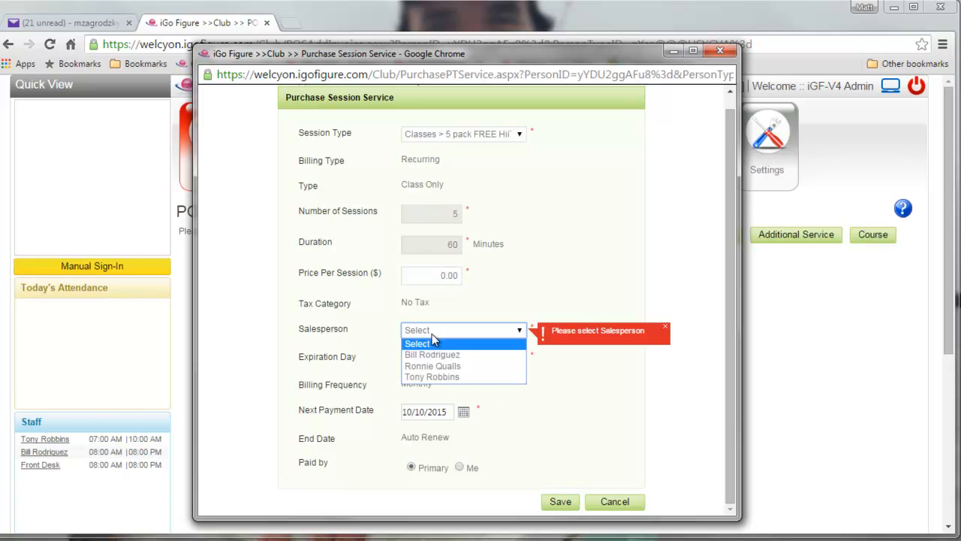
pyautogui.click(440, 352)
pyautogui.click(562, 502)
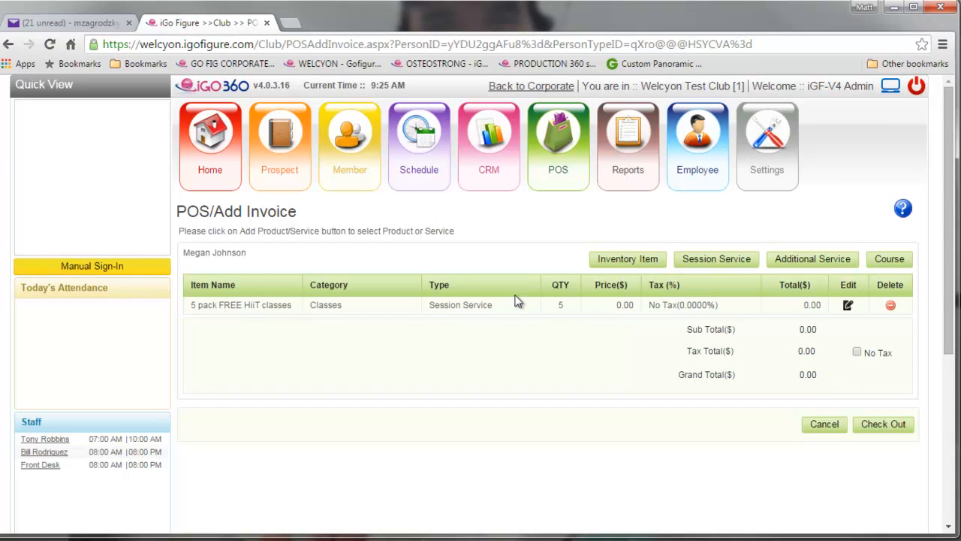
# - Check out the invoice with the same employee as cashier, process it and finish the payment receipt
pyautogui.click(879, 426)
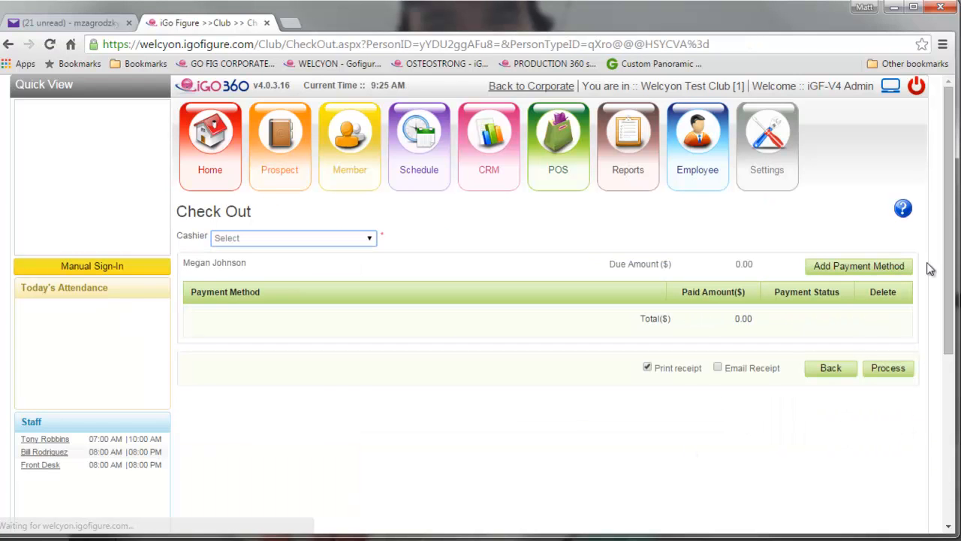
pyautogui.click(890, 368)
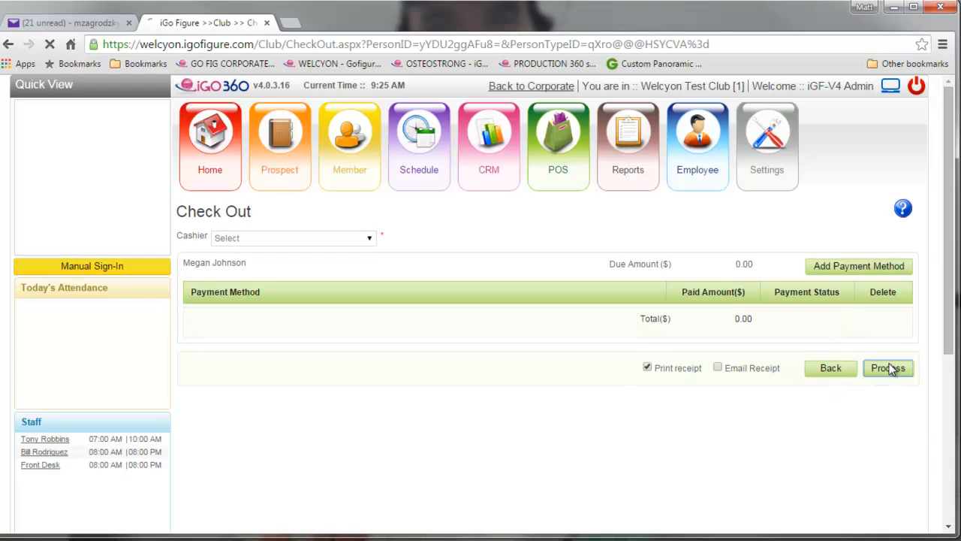
pyautogui.click(321, 237)
pyautogui.click(301, 260)
pyautogui.click(886, 375)
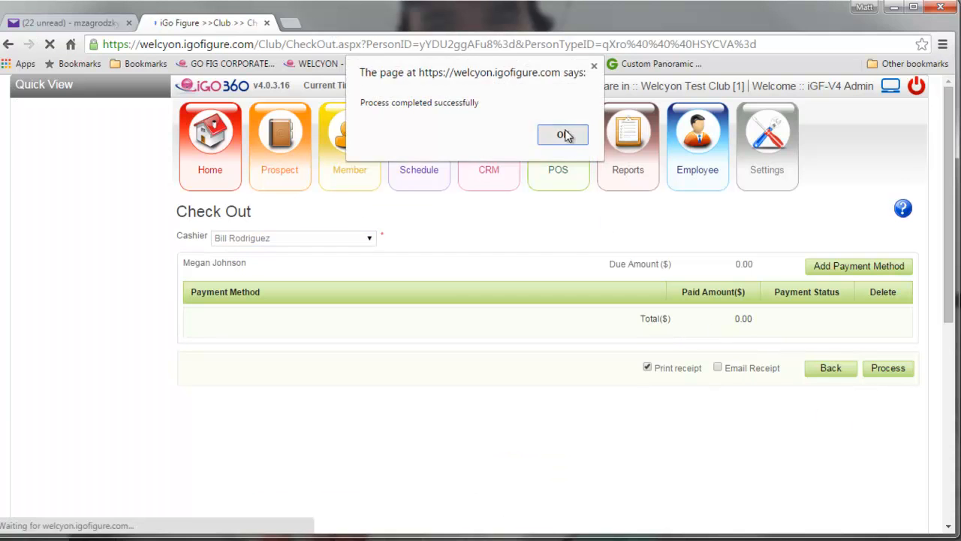
pyautogui.click(563, 135)
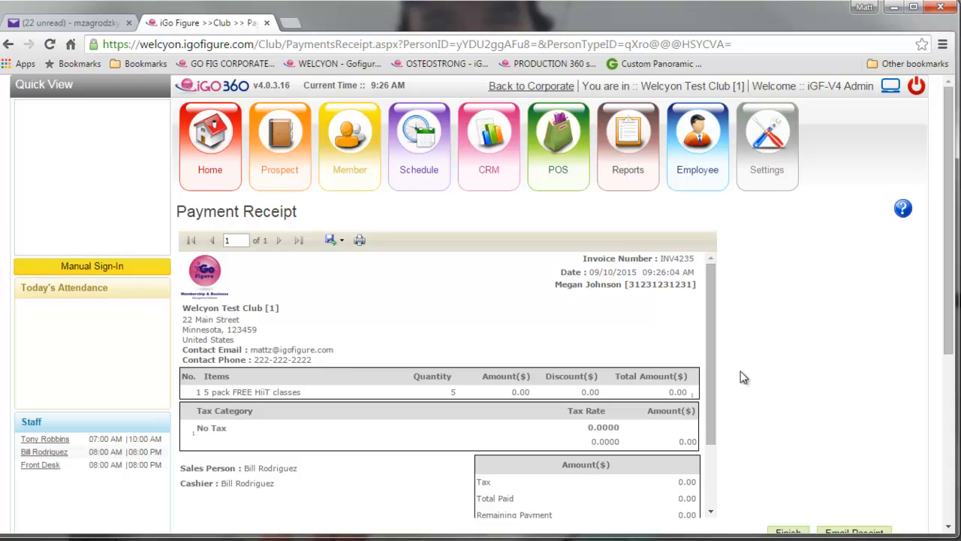
pyautogui.moveTo(954, 292); pyautogui.dragTo(953, 385)
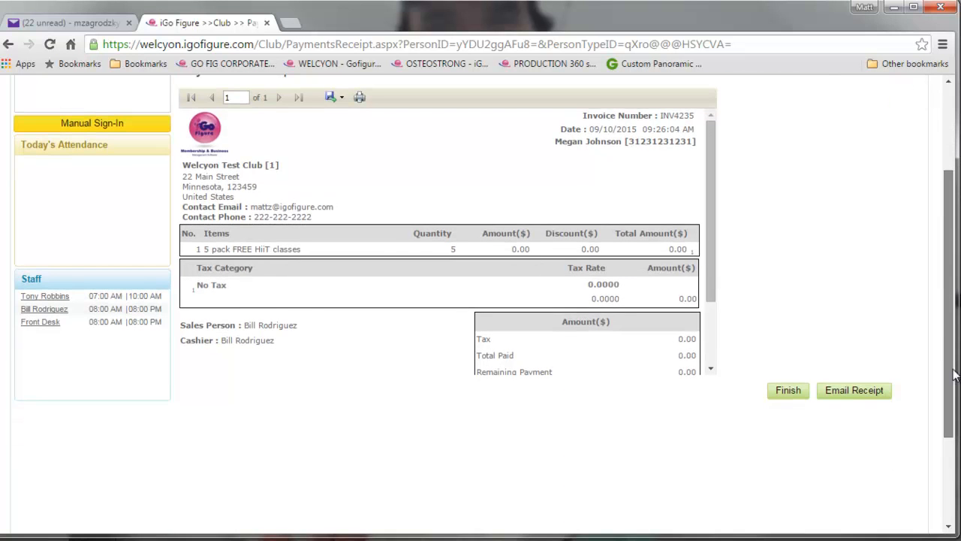
pyautogui.click(785, 395)
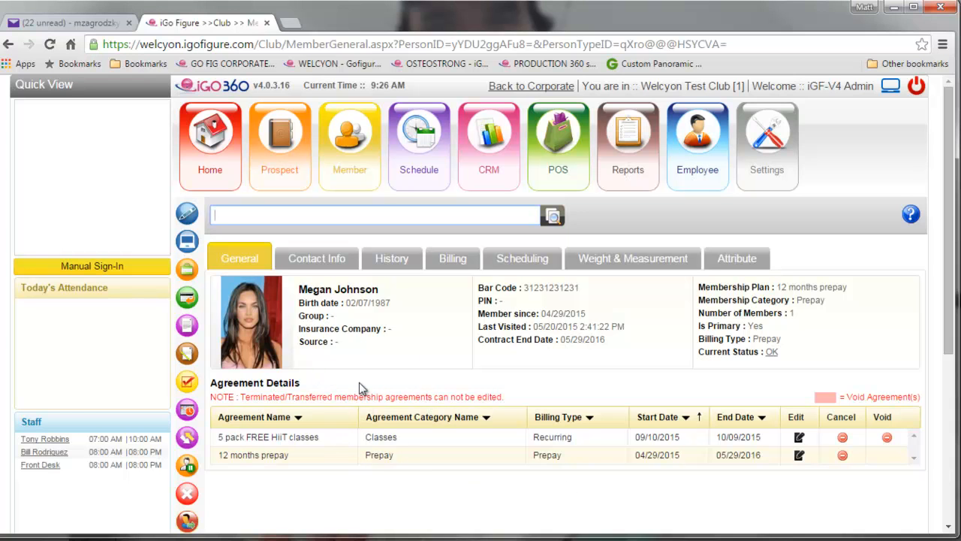
# - Open the club's schedule calendar and examine the week's FREE HiiT Classes, including the details of Wednesday's 5:00 PM class
pyautogui.moveTo(419, 169)
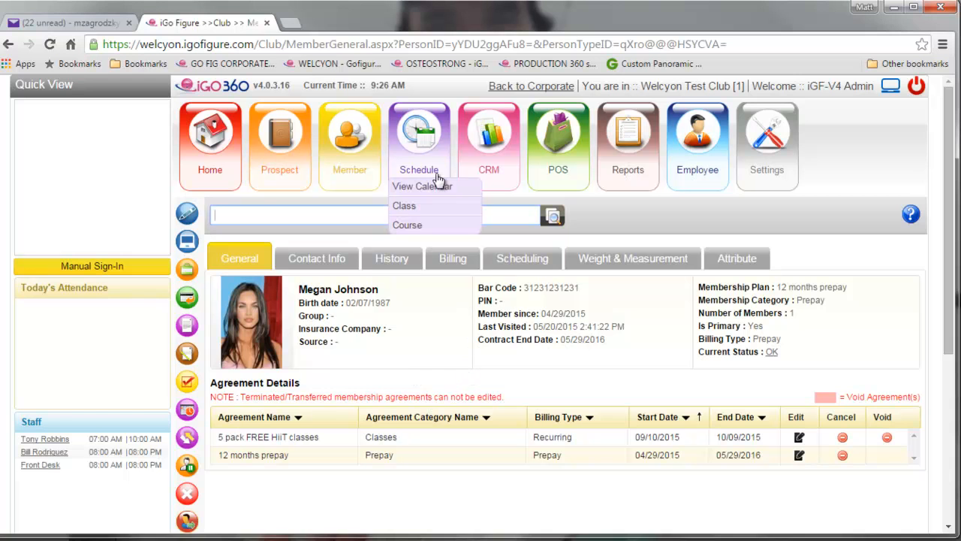
pyautogui.click(432, 188)
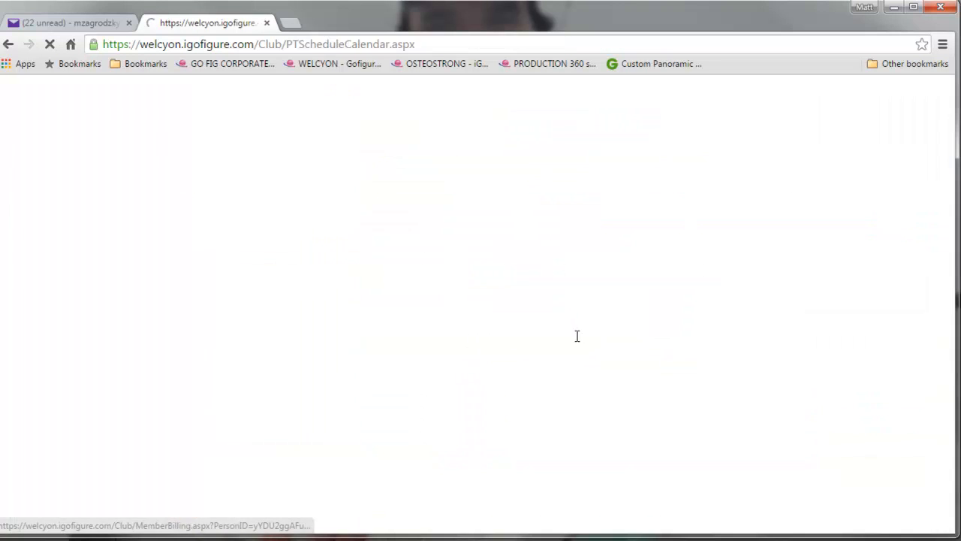
pyautogui.scroll(-4, 569, 358)
pyautogui.scroll(-2, 569, 358)
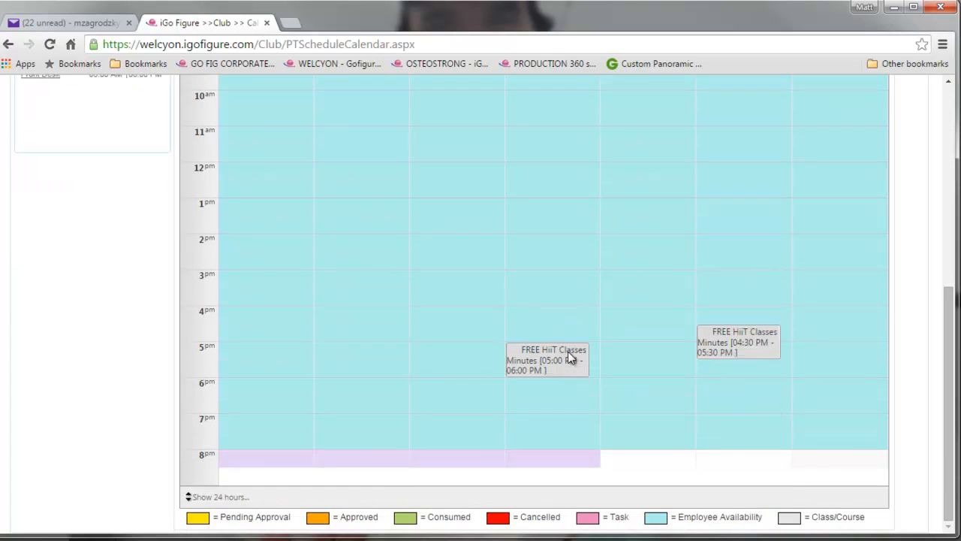
pyautogui.scroll(5, 568, 358)
pyautogui.scroll(-3, 602, 174)
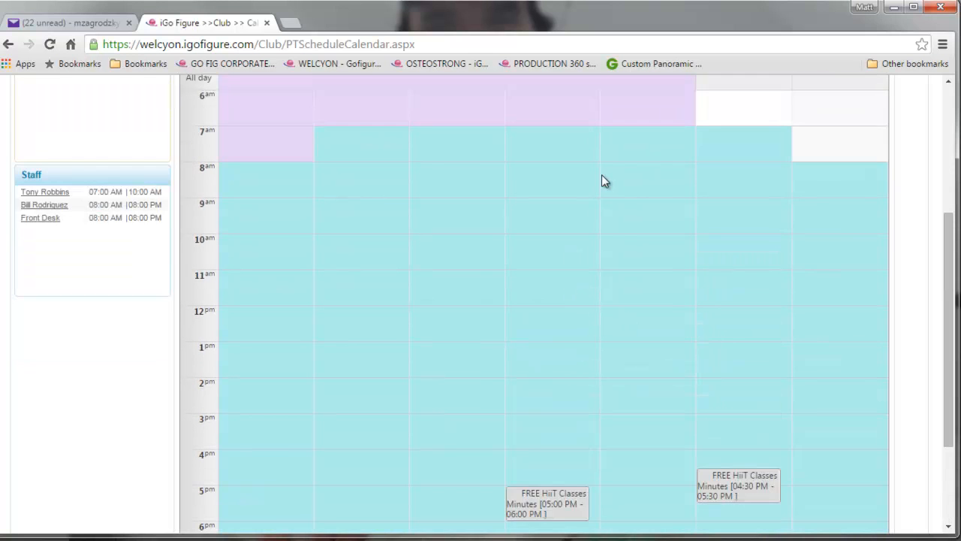
pyautogui.moveTo(553, 364)
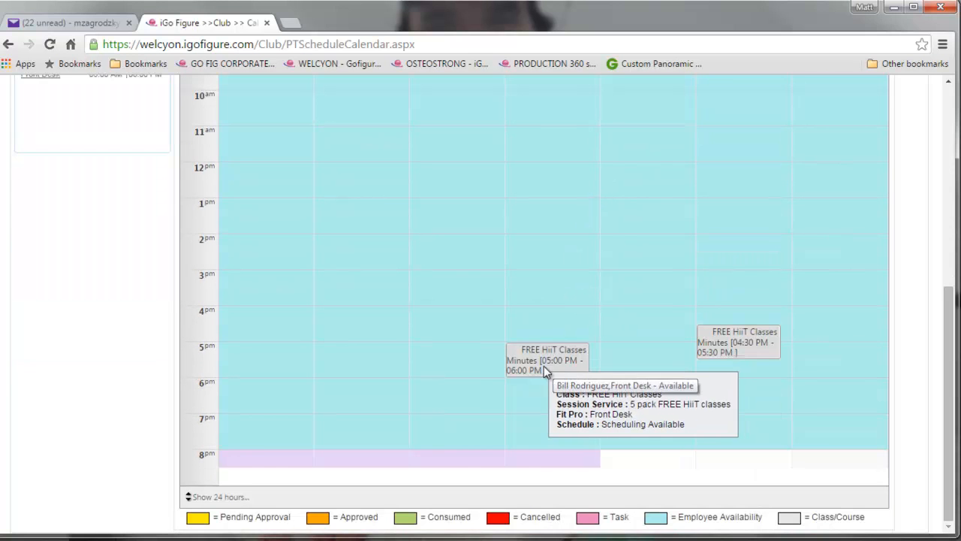
pyautogui.scroll(3, 548, 346)
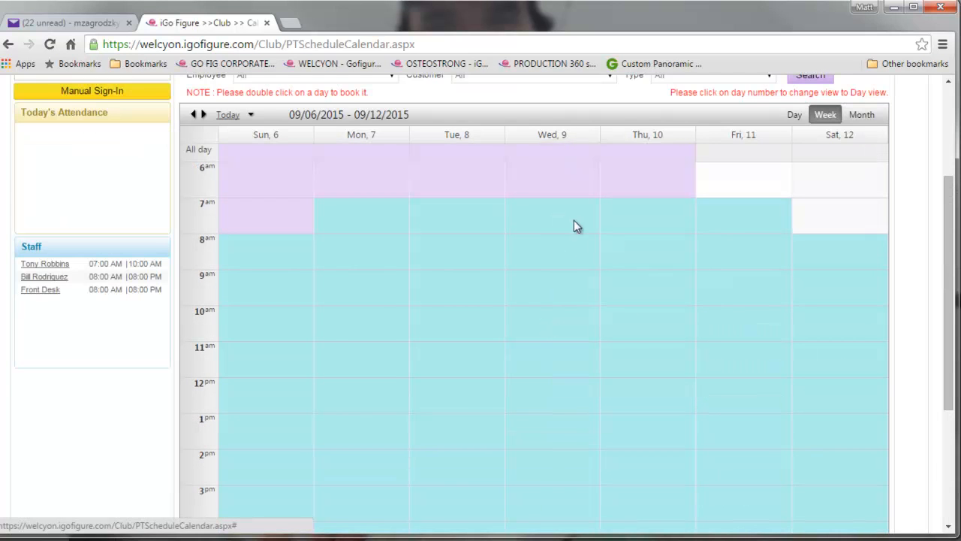
pyautogui.scroll(-3, 567, 161)
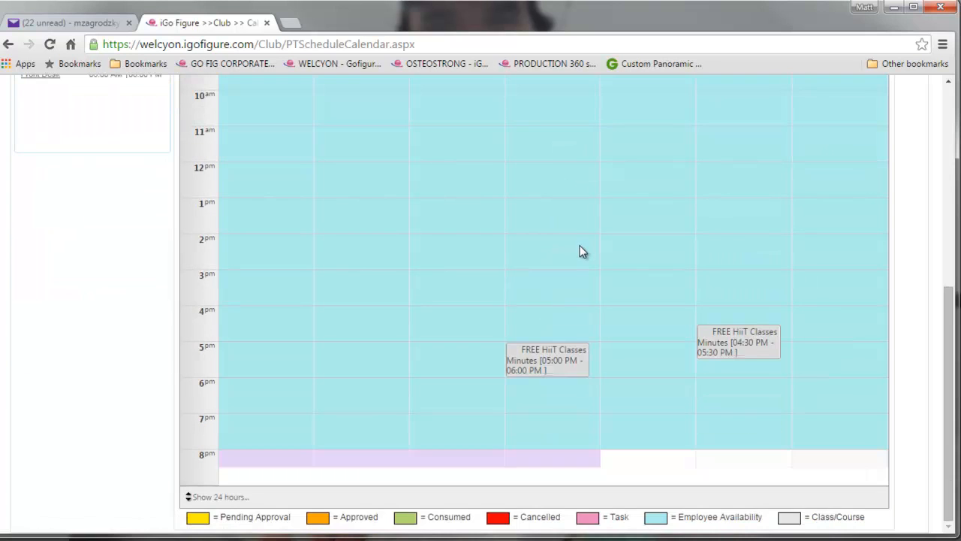
# - Start booking Friday's 4:30 PM FREE HiiT class and choose the member who bought the class pack as the customer
pyautogui.click(733, 341)
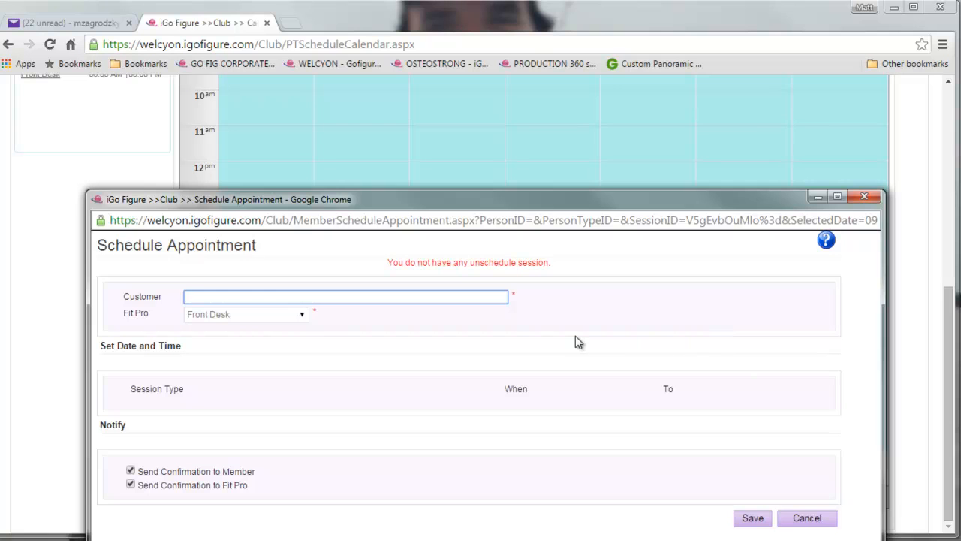
pyautogui.write('m')
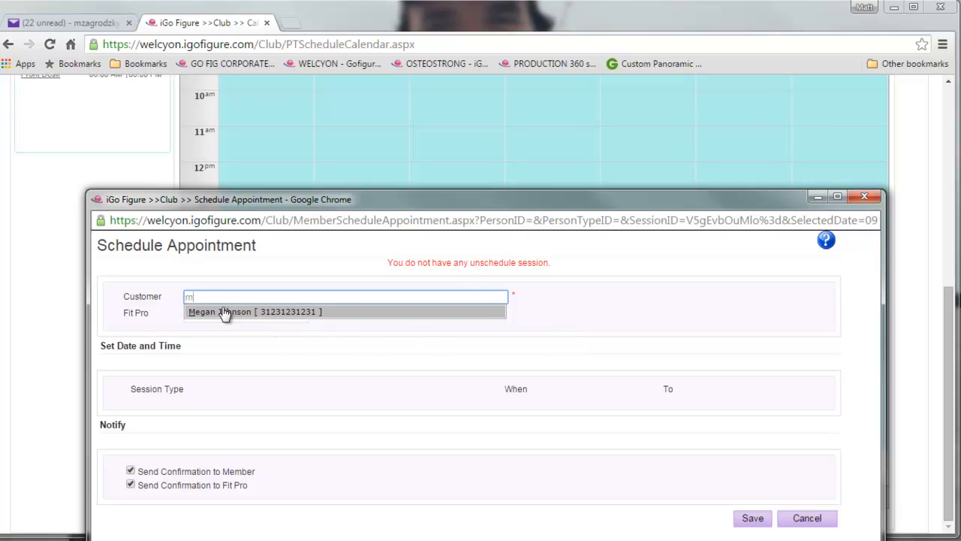
pyautogui.write('eg')
pyautogui.click(228, 316)
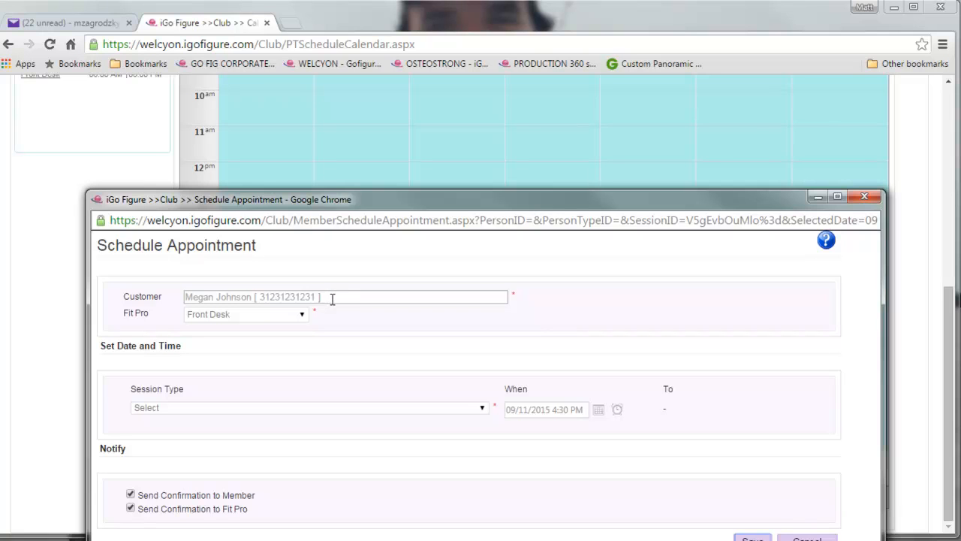
# - Choose session 1 of 5 of the 5 pack FREE HiiT classes as the session type and save the appointment
pyautogui.click(482, 409)
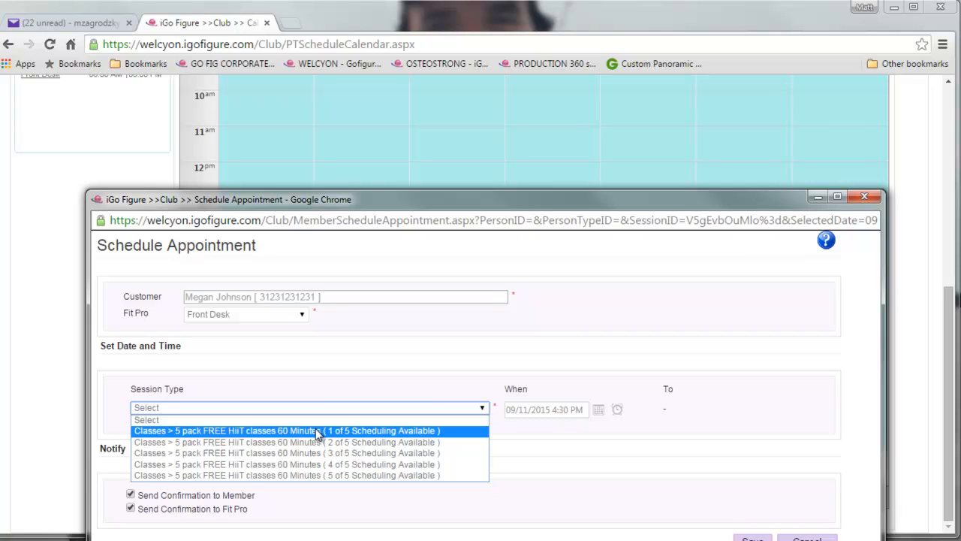
pyautogui.click(315, 430)
pyautogui.click(483, 410)
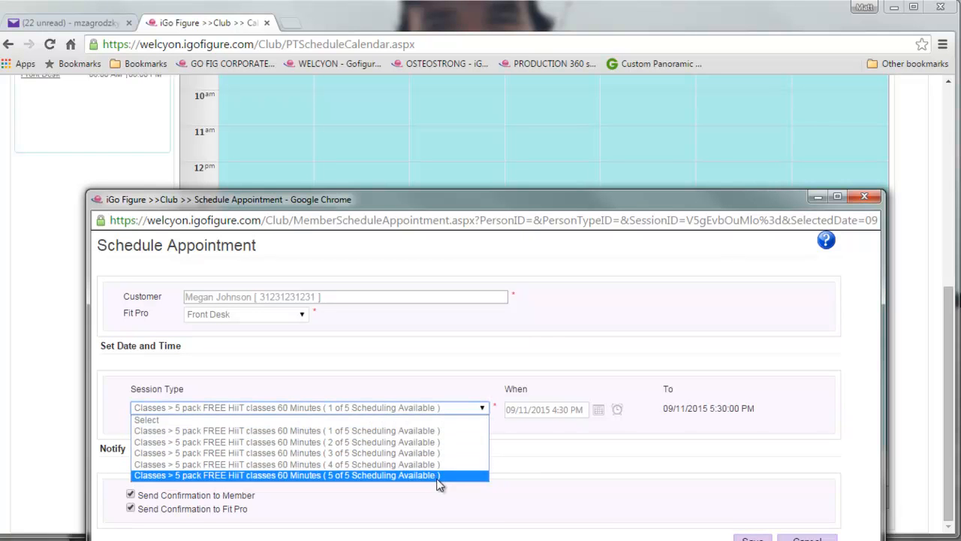
pyautogui.click(556, 456)
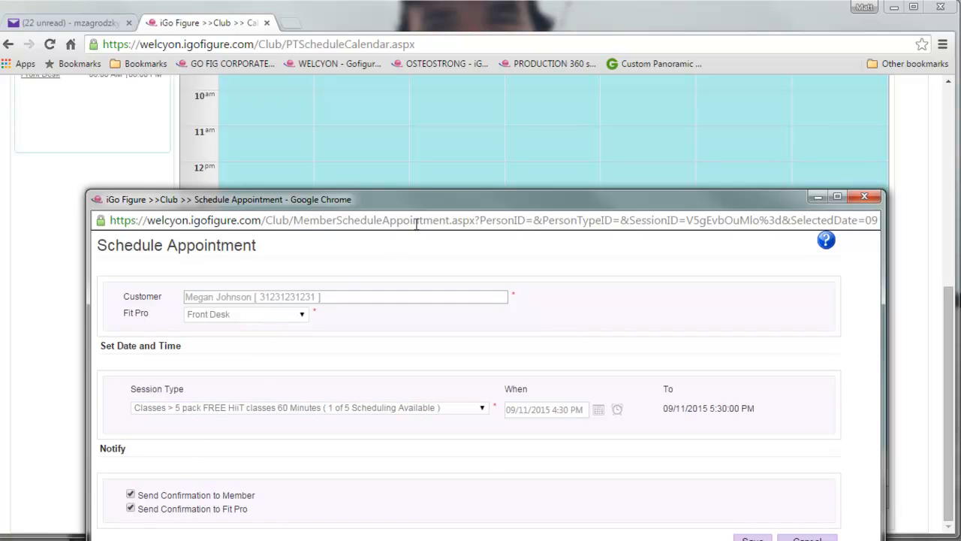
pyautogui.moveTo(433, 205); pyautogui.dragTo(431, 140)
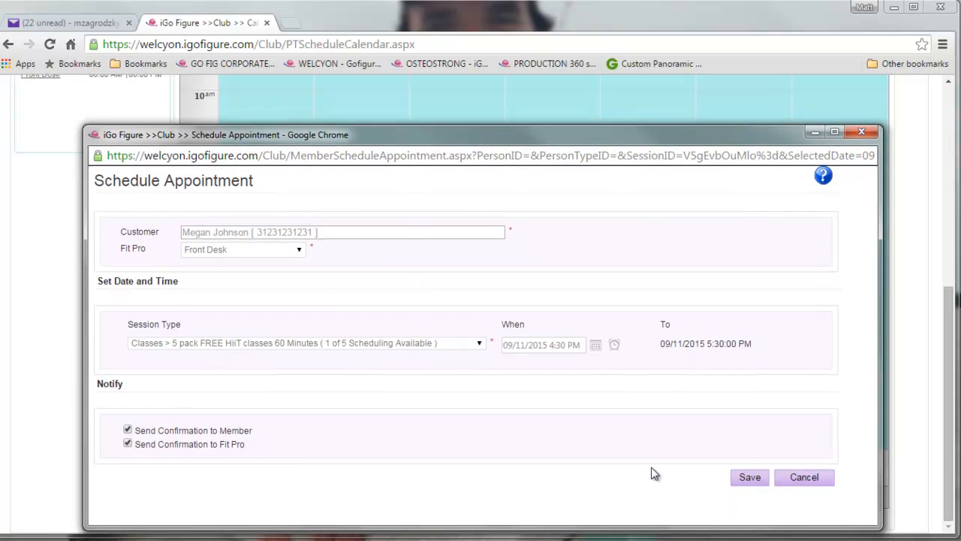
pyautogui.click(750, 481)
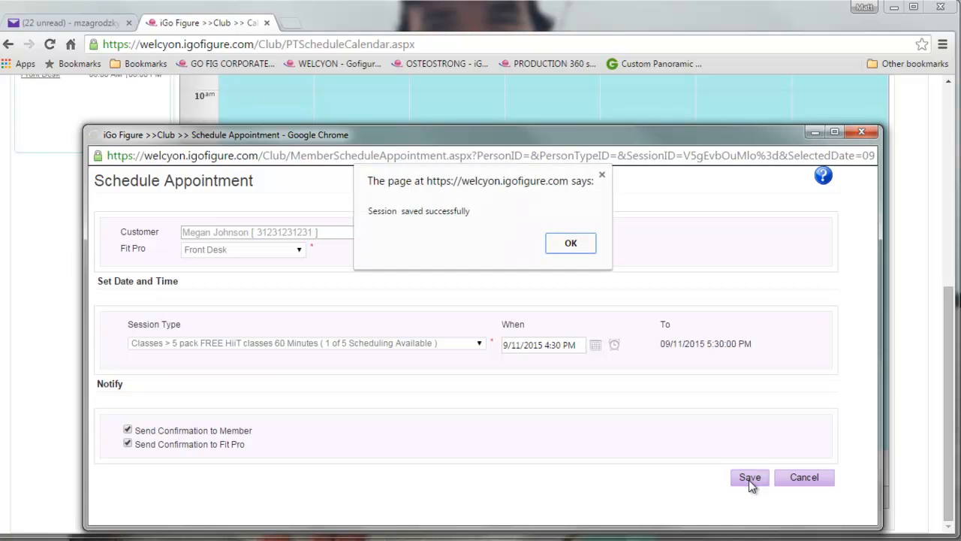
pyautogui.click(584, 246)
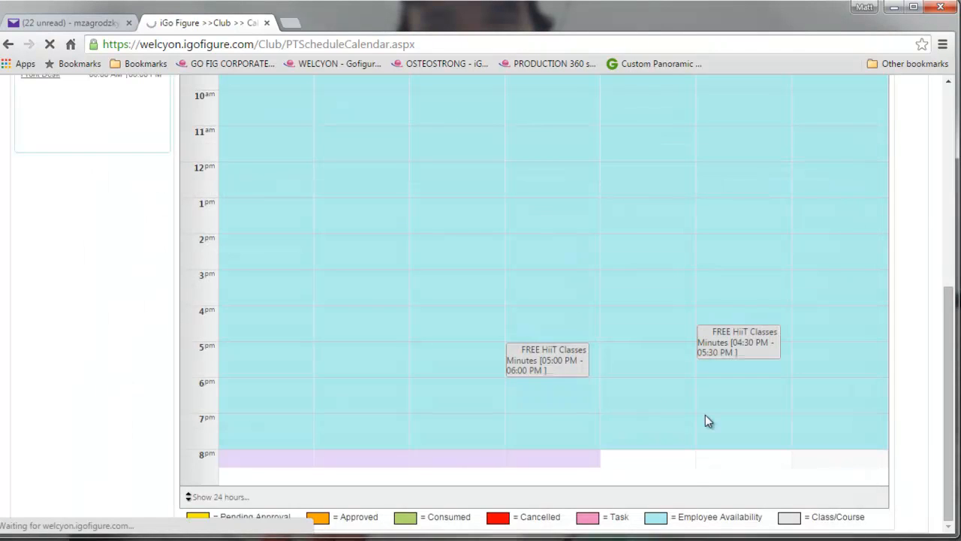
# - Check the customers booked in Friday's 4:30 PM FREE HiiT class on the calendar
pyautogui.scroll(-1, 706, 413)
pyautogui.scroll(-4, 705, 413)
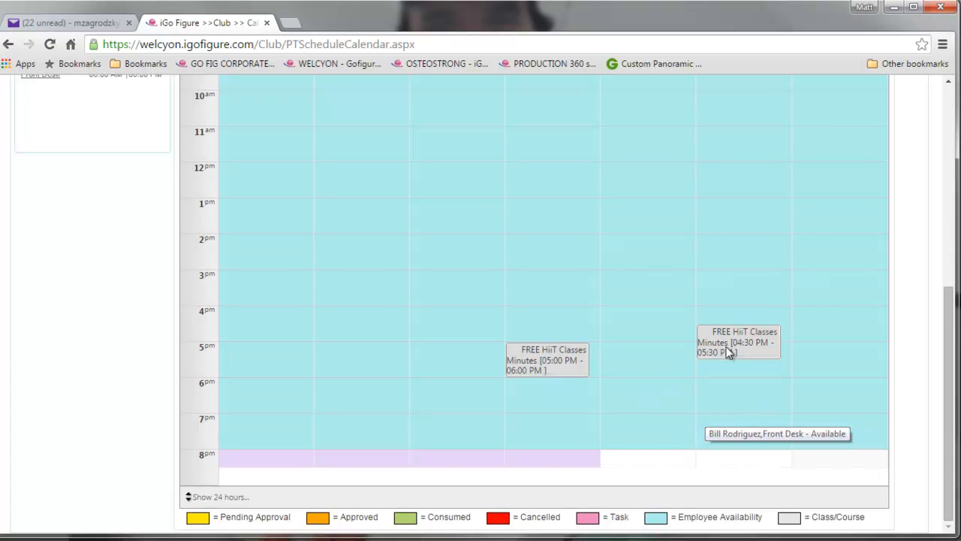
pyautogui.moveTo(719, 346)
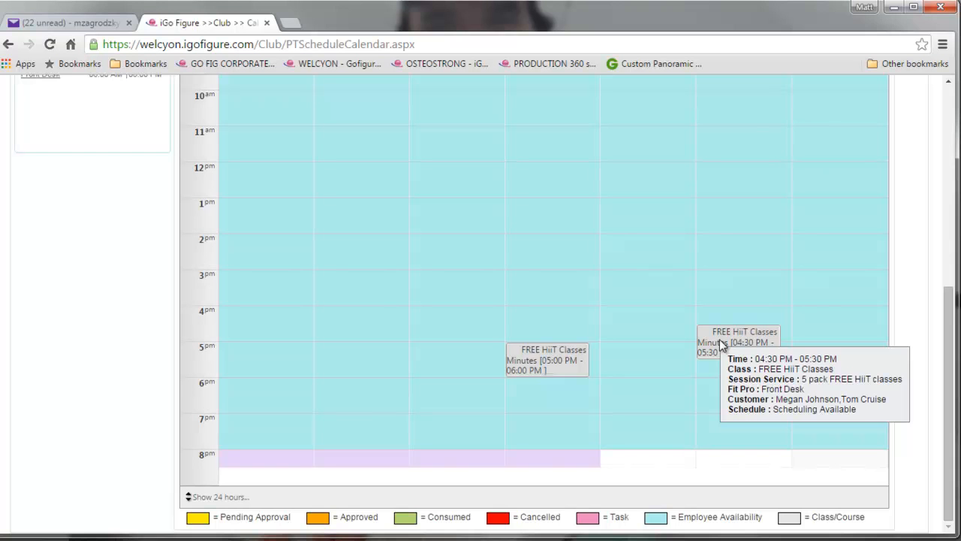
# - Open the booked member's profile from the list of all members
pyautogui.scroll(4, 568, 268)
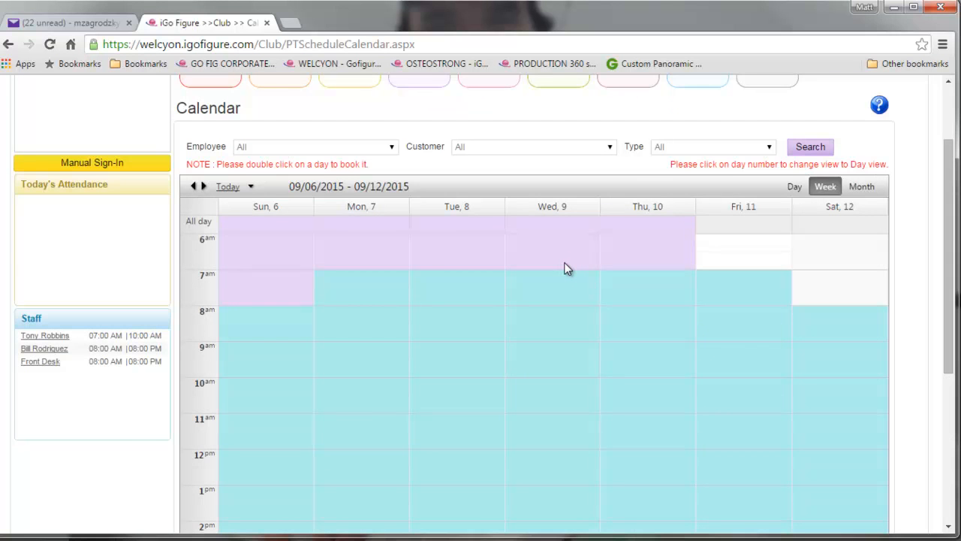
pyautogui.scroll(3, 568, 269)
pyautogui.moveTo(348, 187)
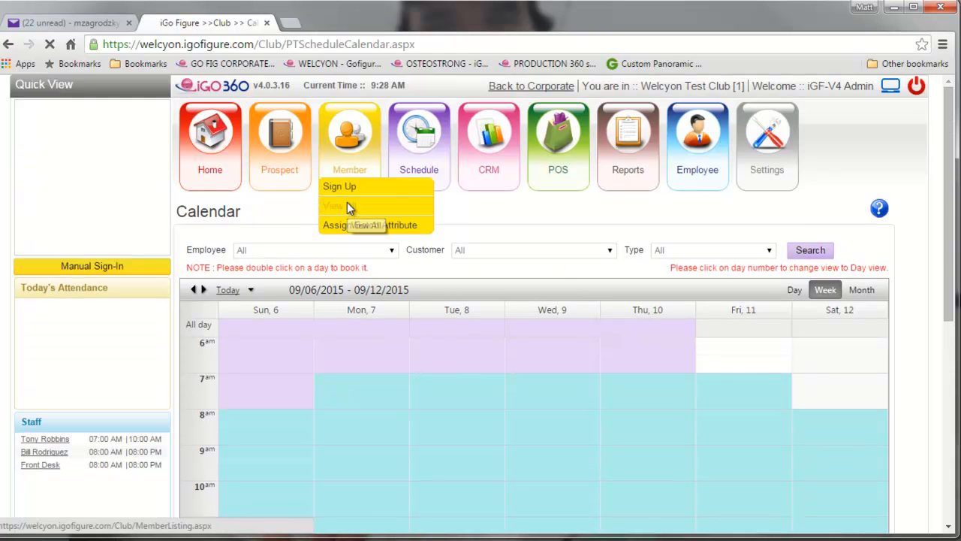
pyautogui.click(348, 208)
pyautogui.scroll(-3, 538, 418)
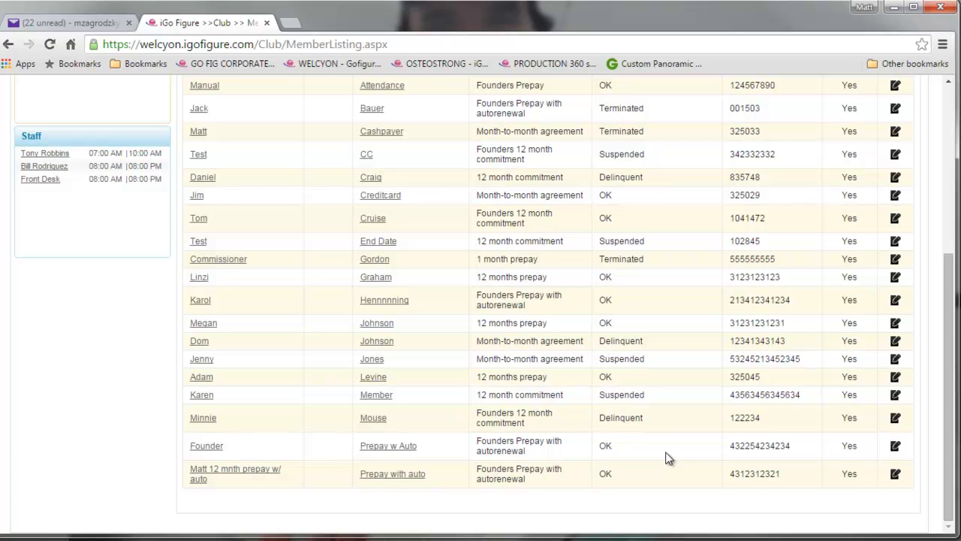
pyautogui.click(376, 323)
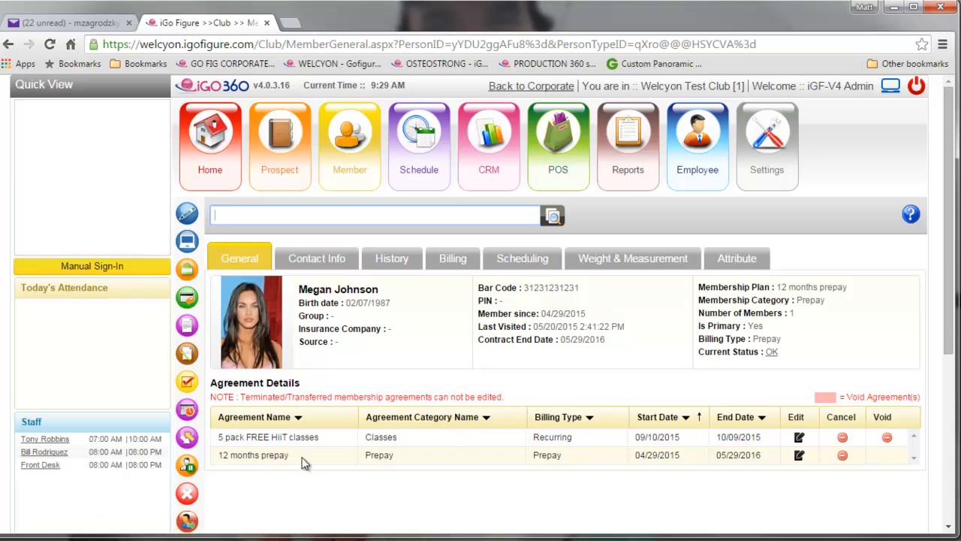
# - Open the member's 5 pack FREE HiiT classes agreement for editing and set the number of sessions to 7
pyautogui.click(799, 439)
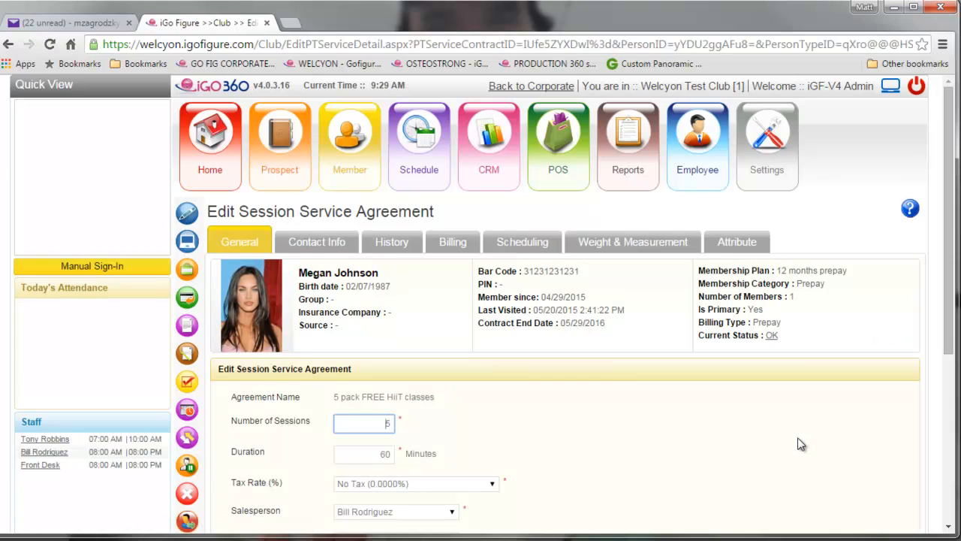
pyautogui.scroll(-3, 654, 447)
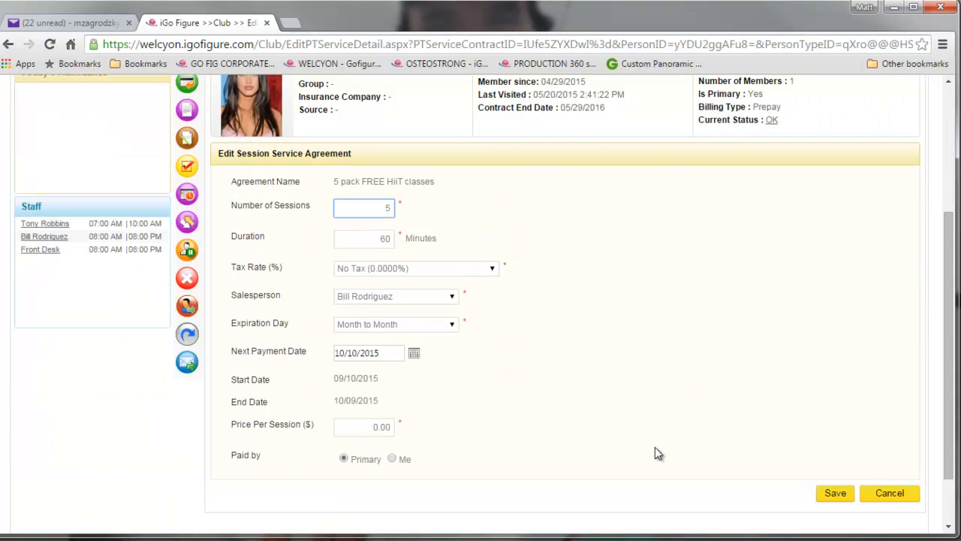
pyautogui.press('BackSpace')
pyautogui.write('7')
pyautogui.click(617, 405)
# - Set the agreement's next payment date to 10/09/2015 and save the updated agreement
pyautogui.click(414, 356)
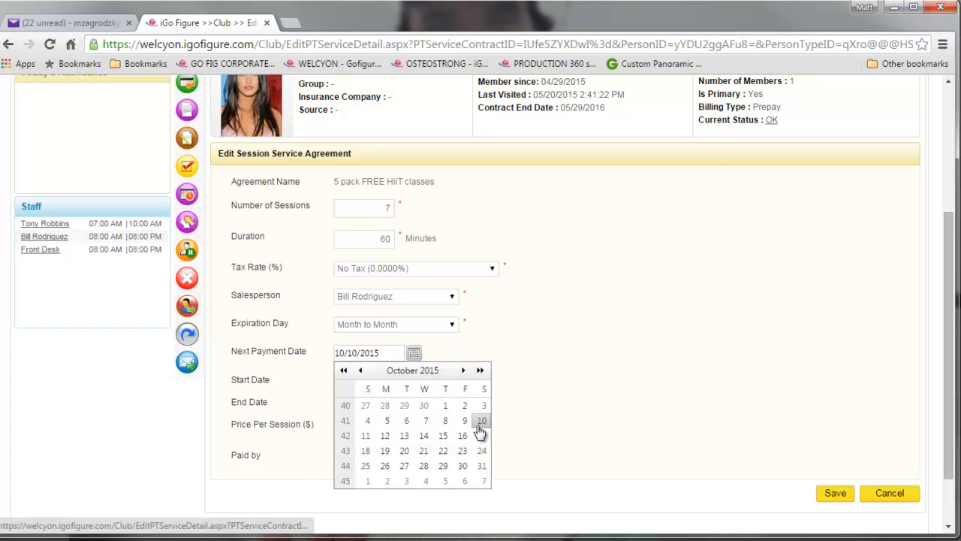
pyautogui.click(464, 421)
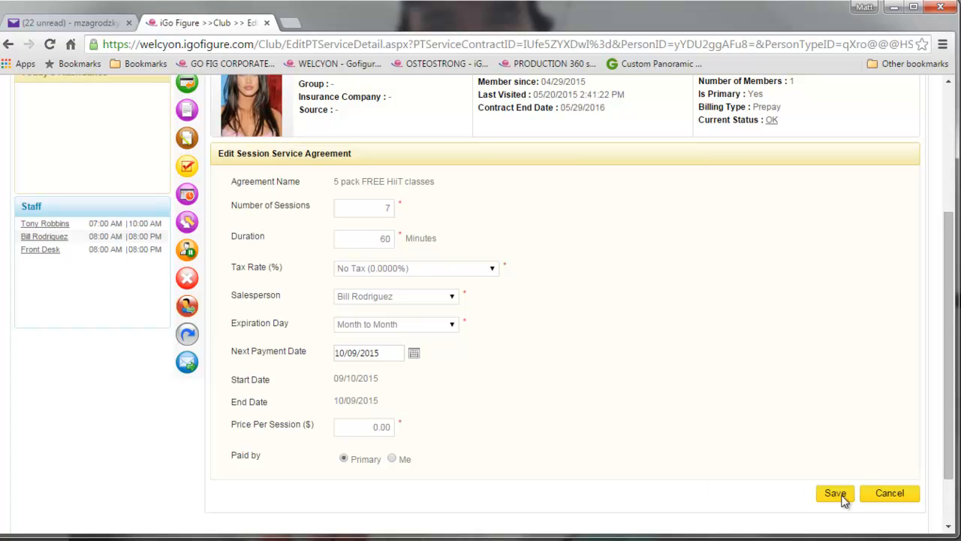
pyautogui.click(831, 492)
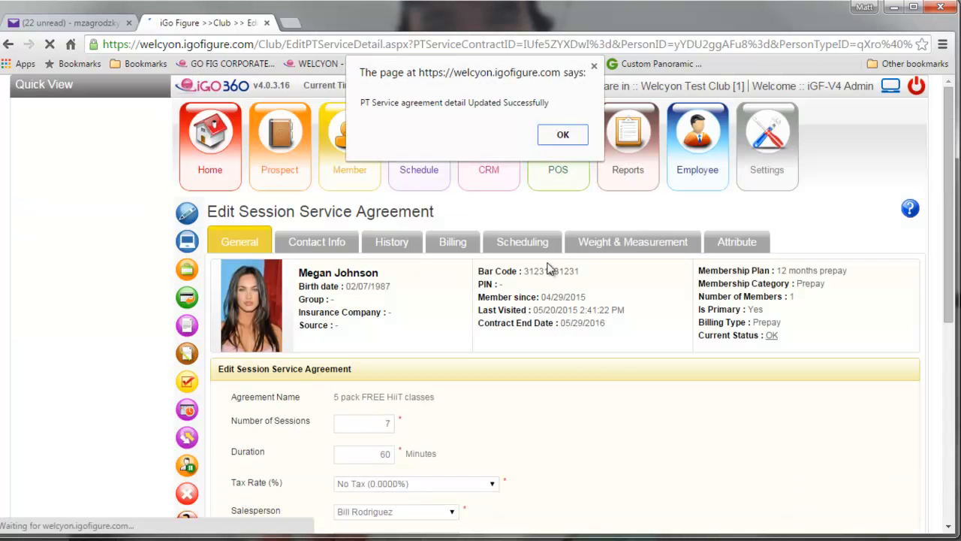
pyautogui.click(573, 136)
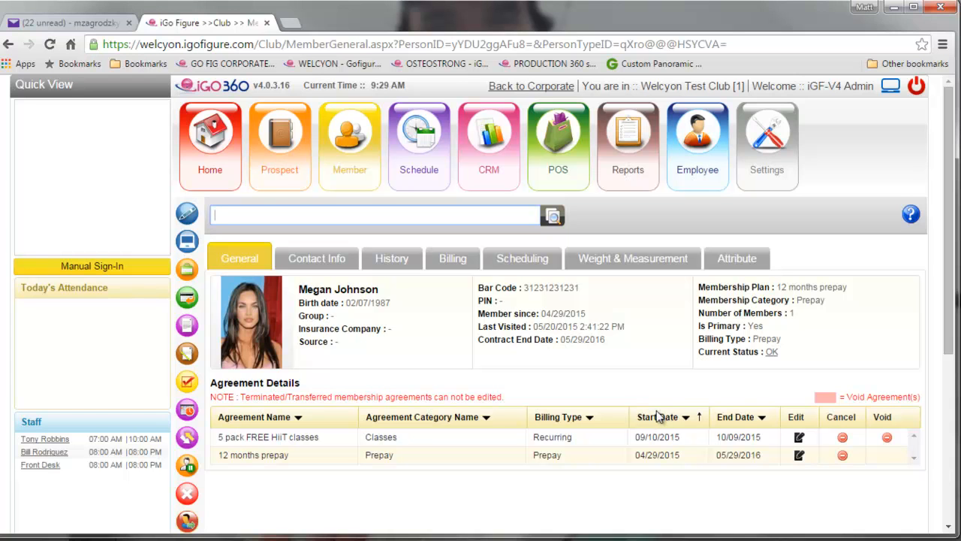
# - Open the member's session scheduling and examine the status, schedule date and available actions of each purchased class session
pyautogui.click(519, 261)
pyautogui.scroll(-4, 635, 366)
pyautogui.scroll(3, 456, 335)
pyautogui.scroll(-3, 522, 350)
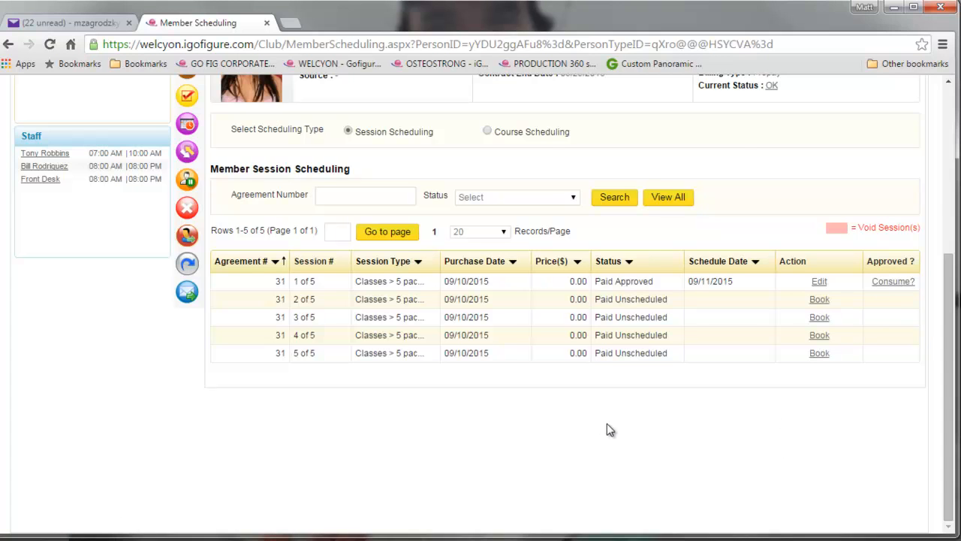
pyautogui.scroll(2, 641, 436)
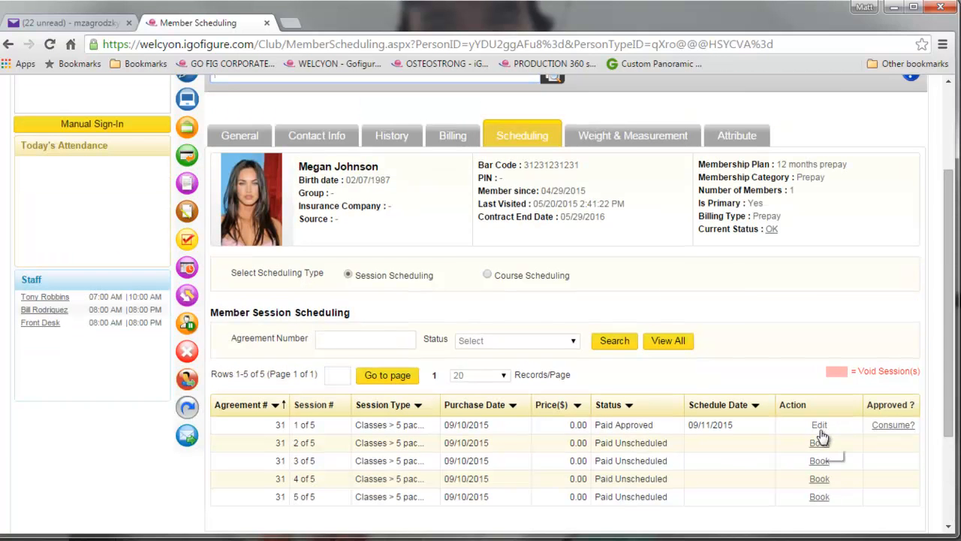